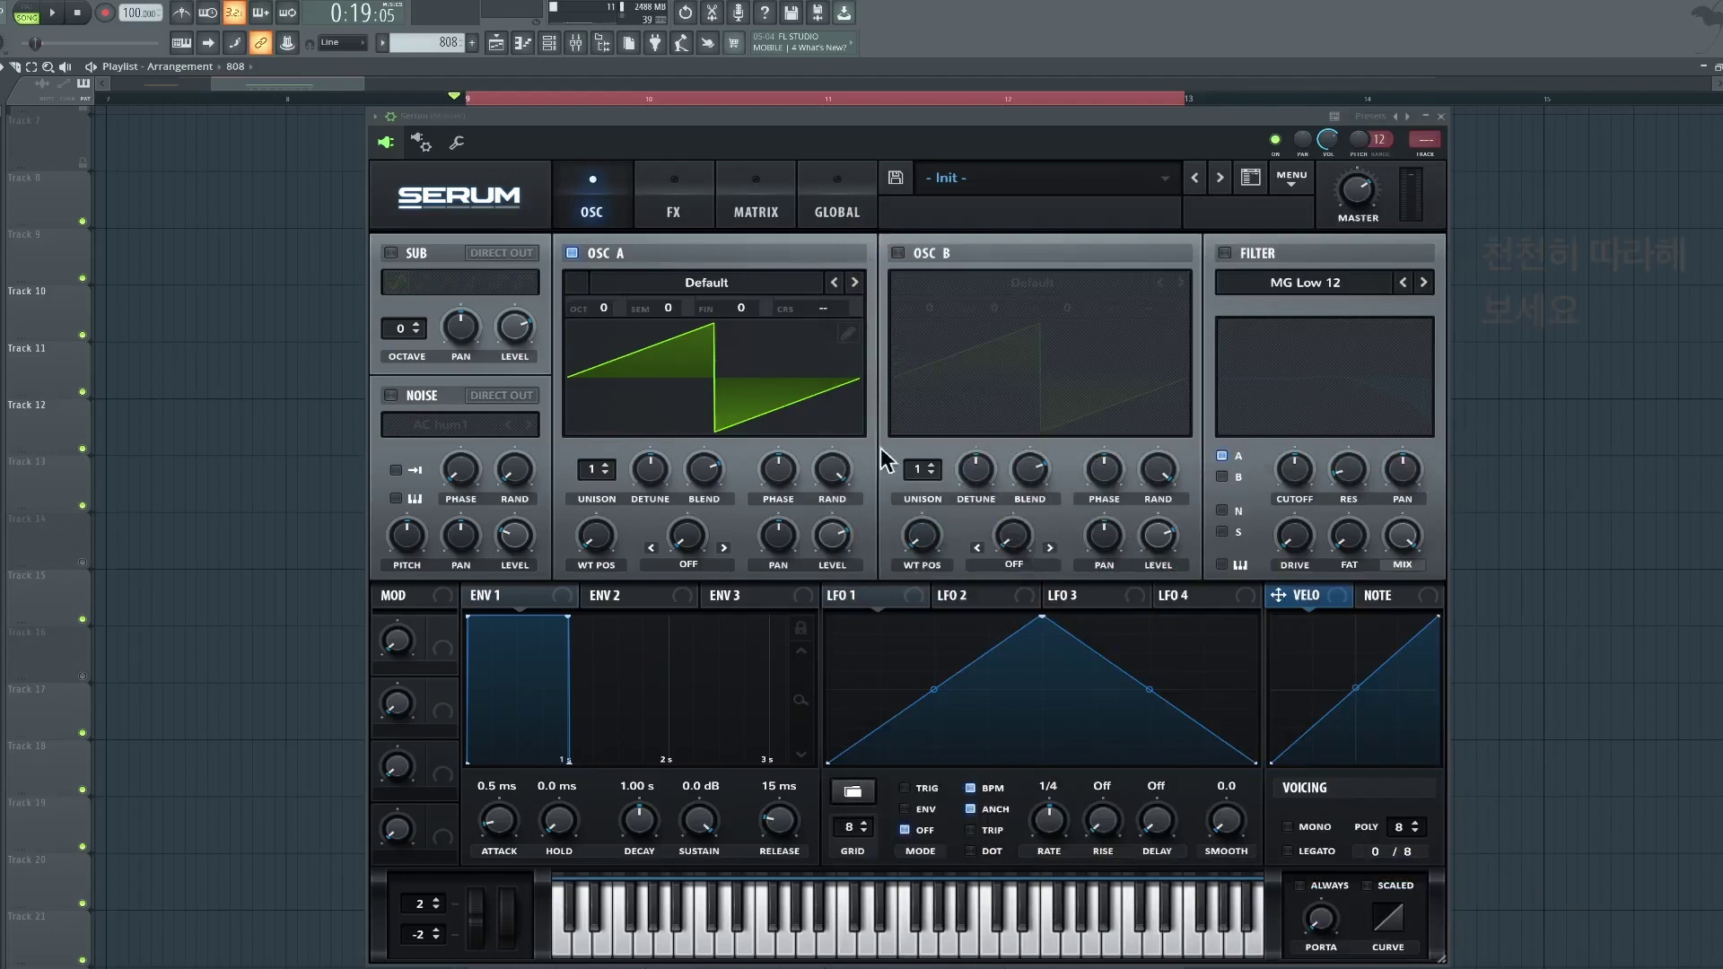
Enable mono voicing and set the pitch bend range to 12 semitones up and -12 down
left_click(1289, 826)
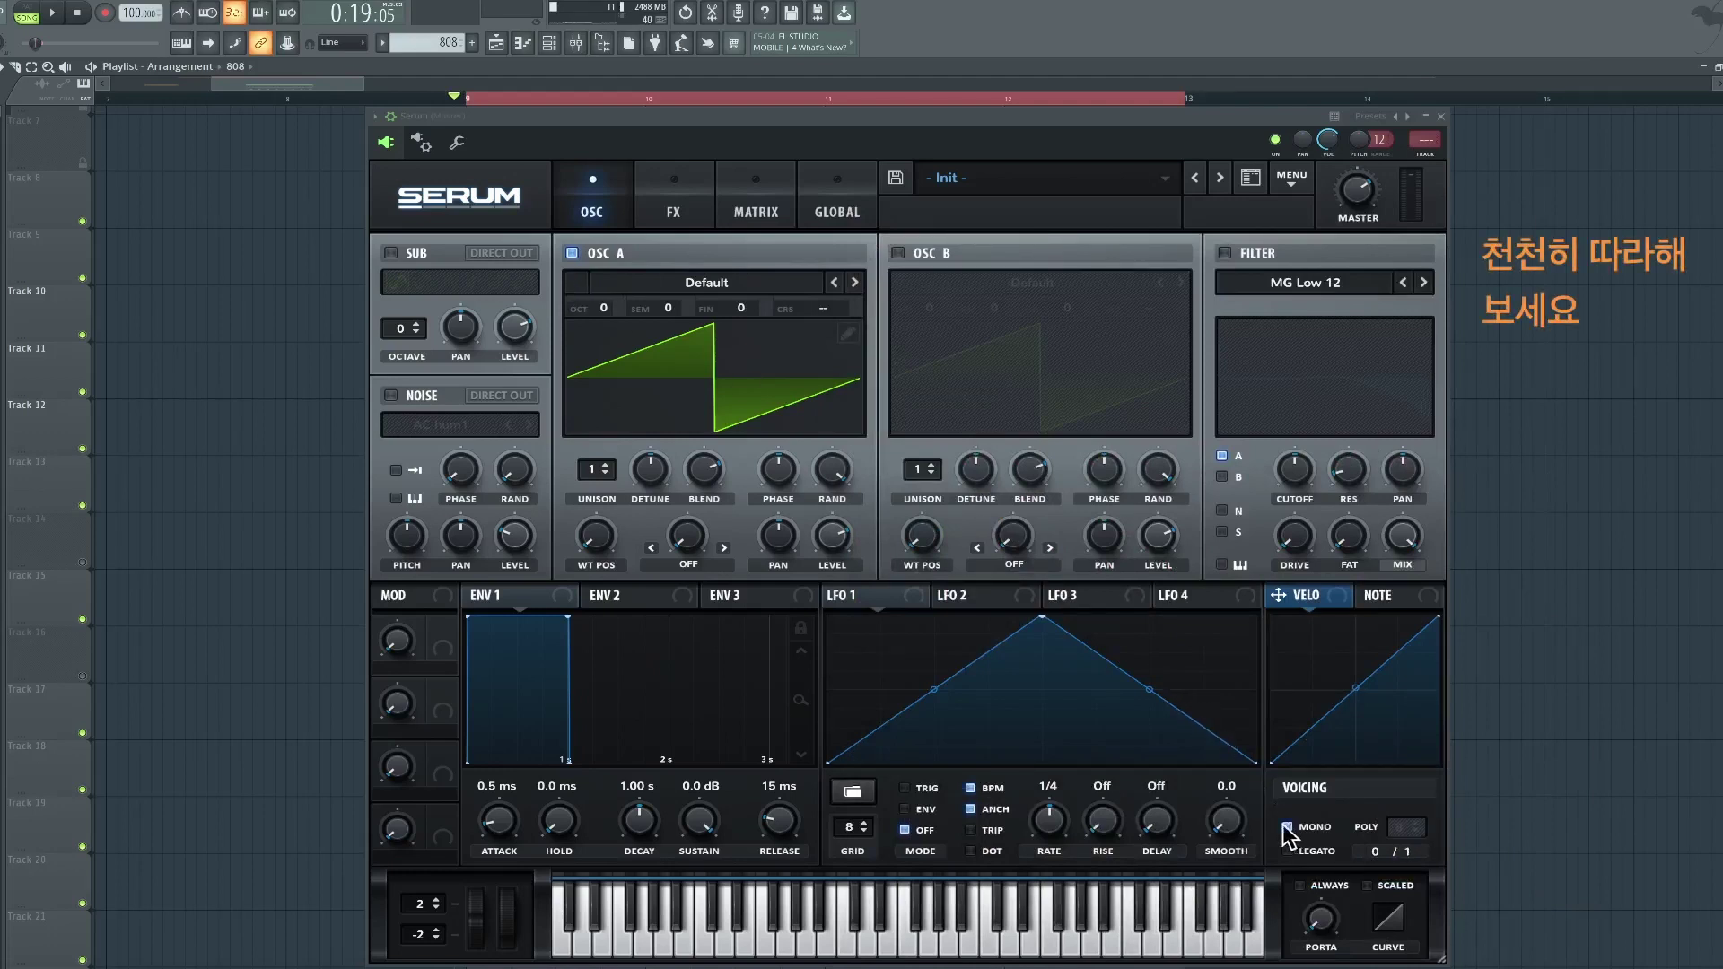
left_click_drag(419, 903, 436, 851)
left_click_drag(420, 933, 422, 965)
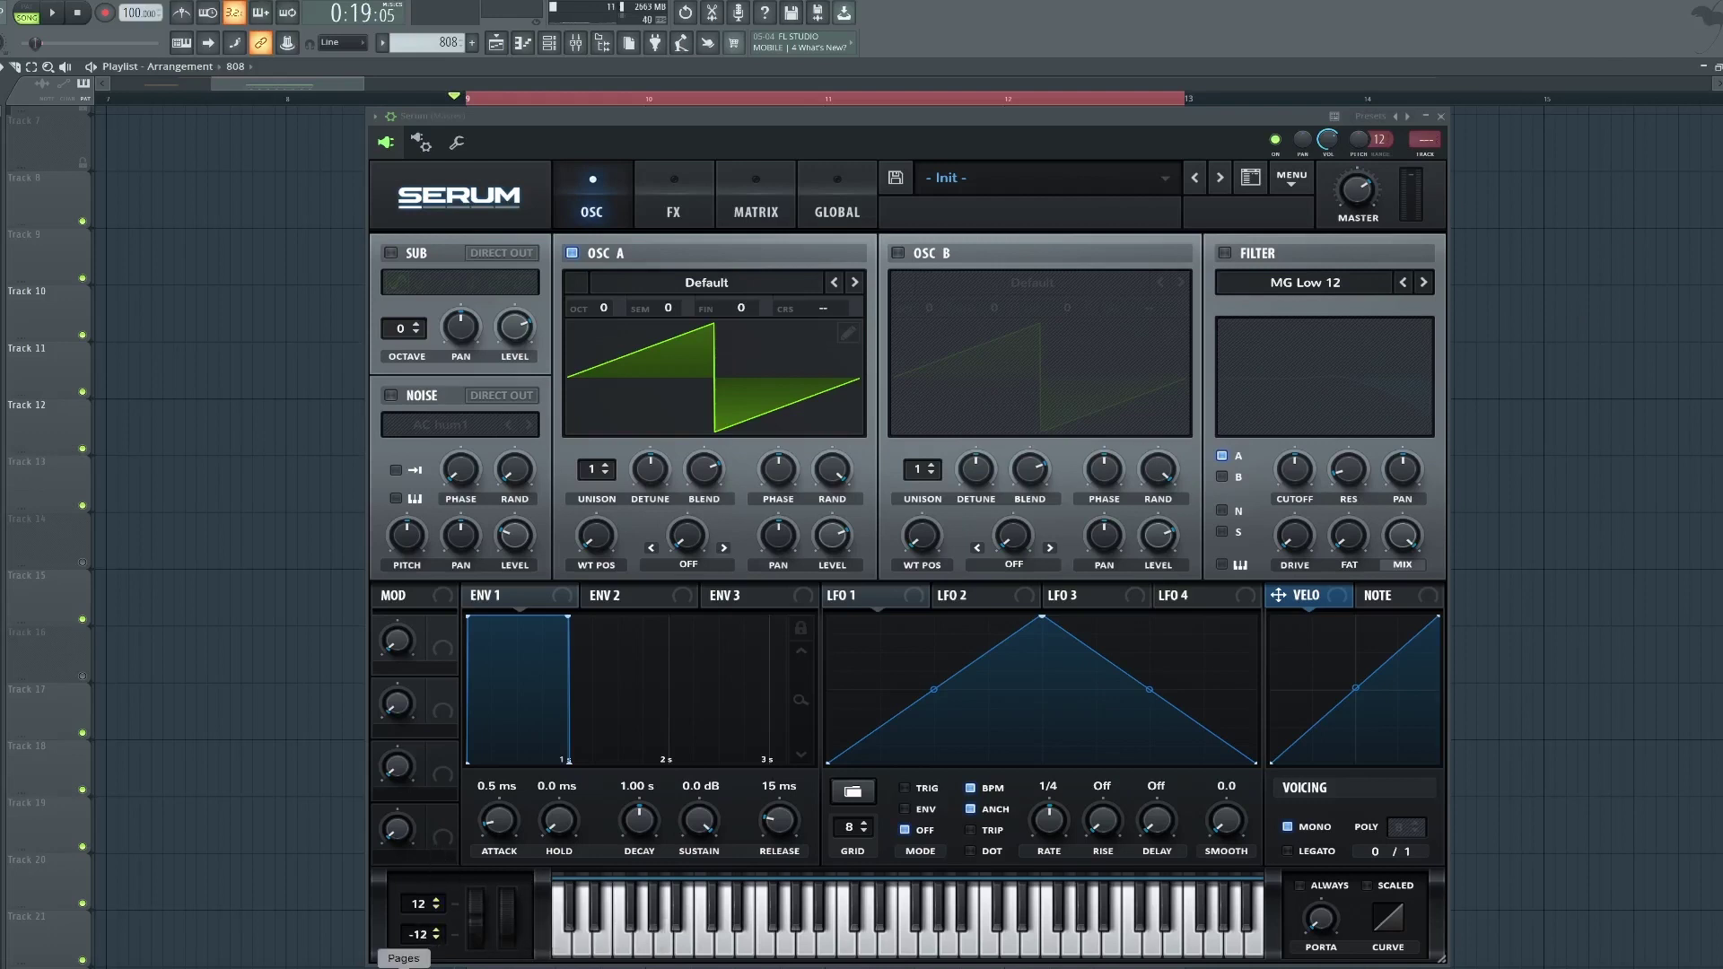
Load the Analog wavetable Basic_Cjw into oscillator A
left_click(682, 282)
mouse_move(686, 297)
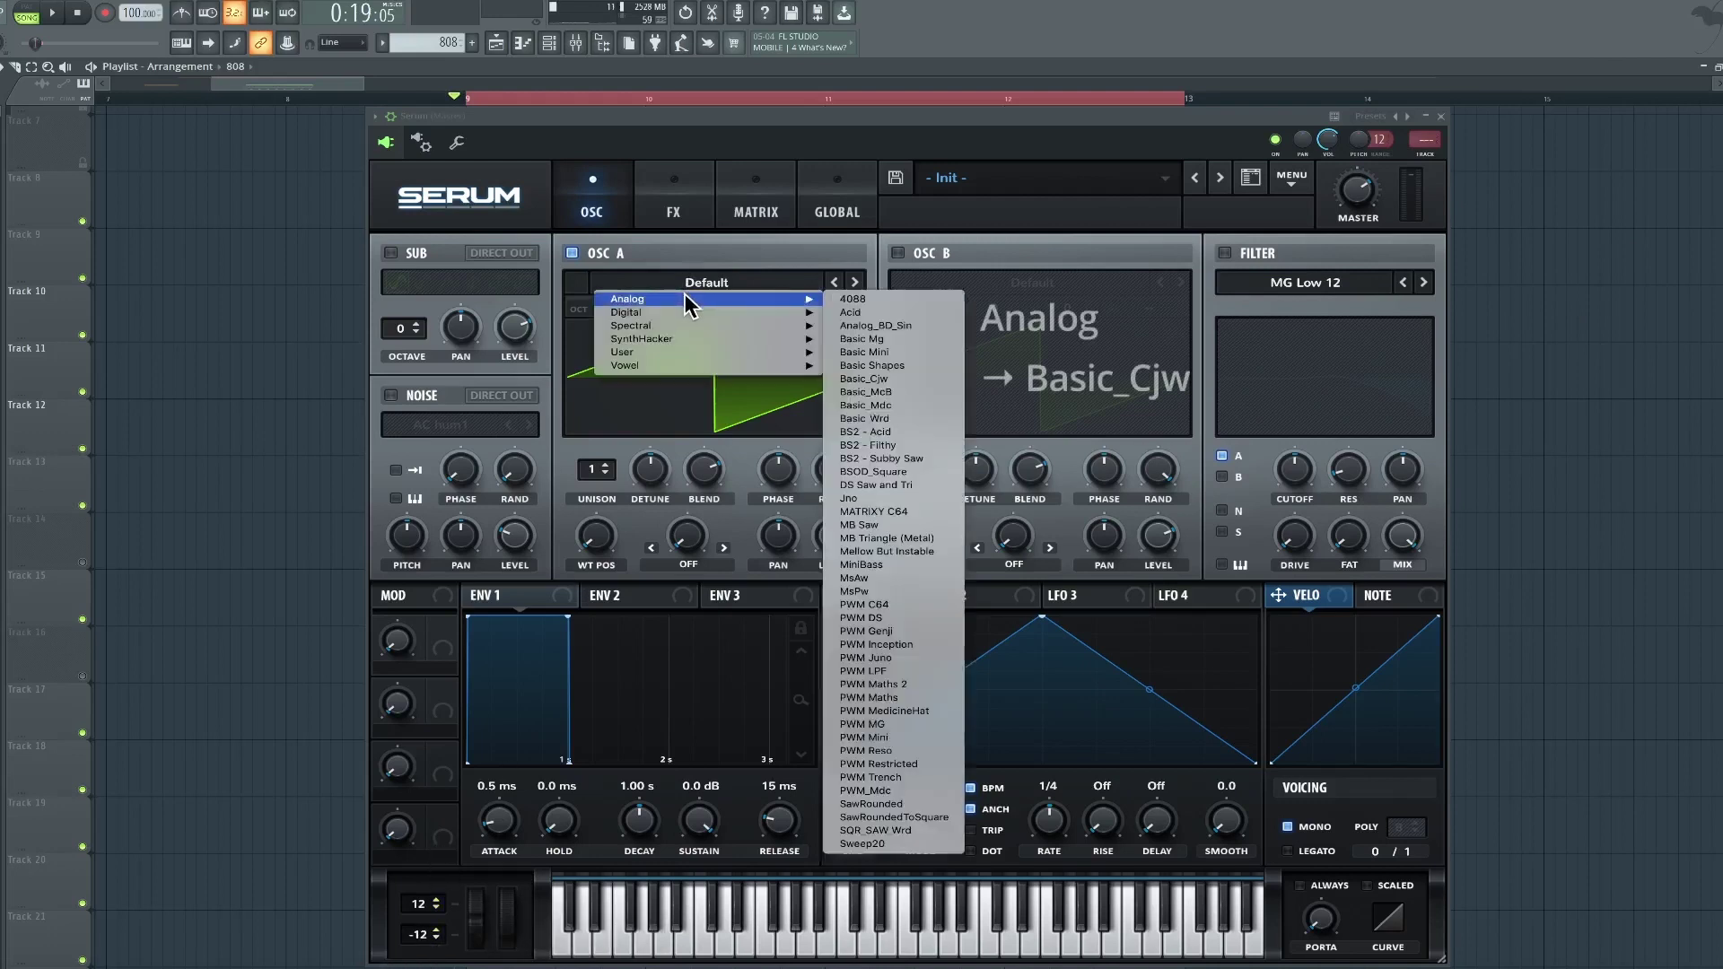
left_click(890, 380)
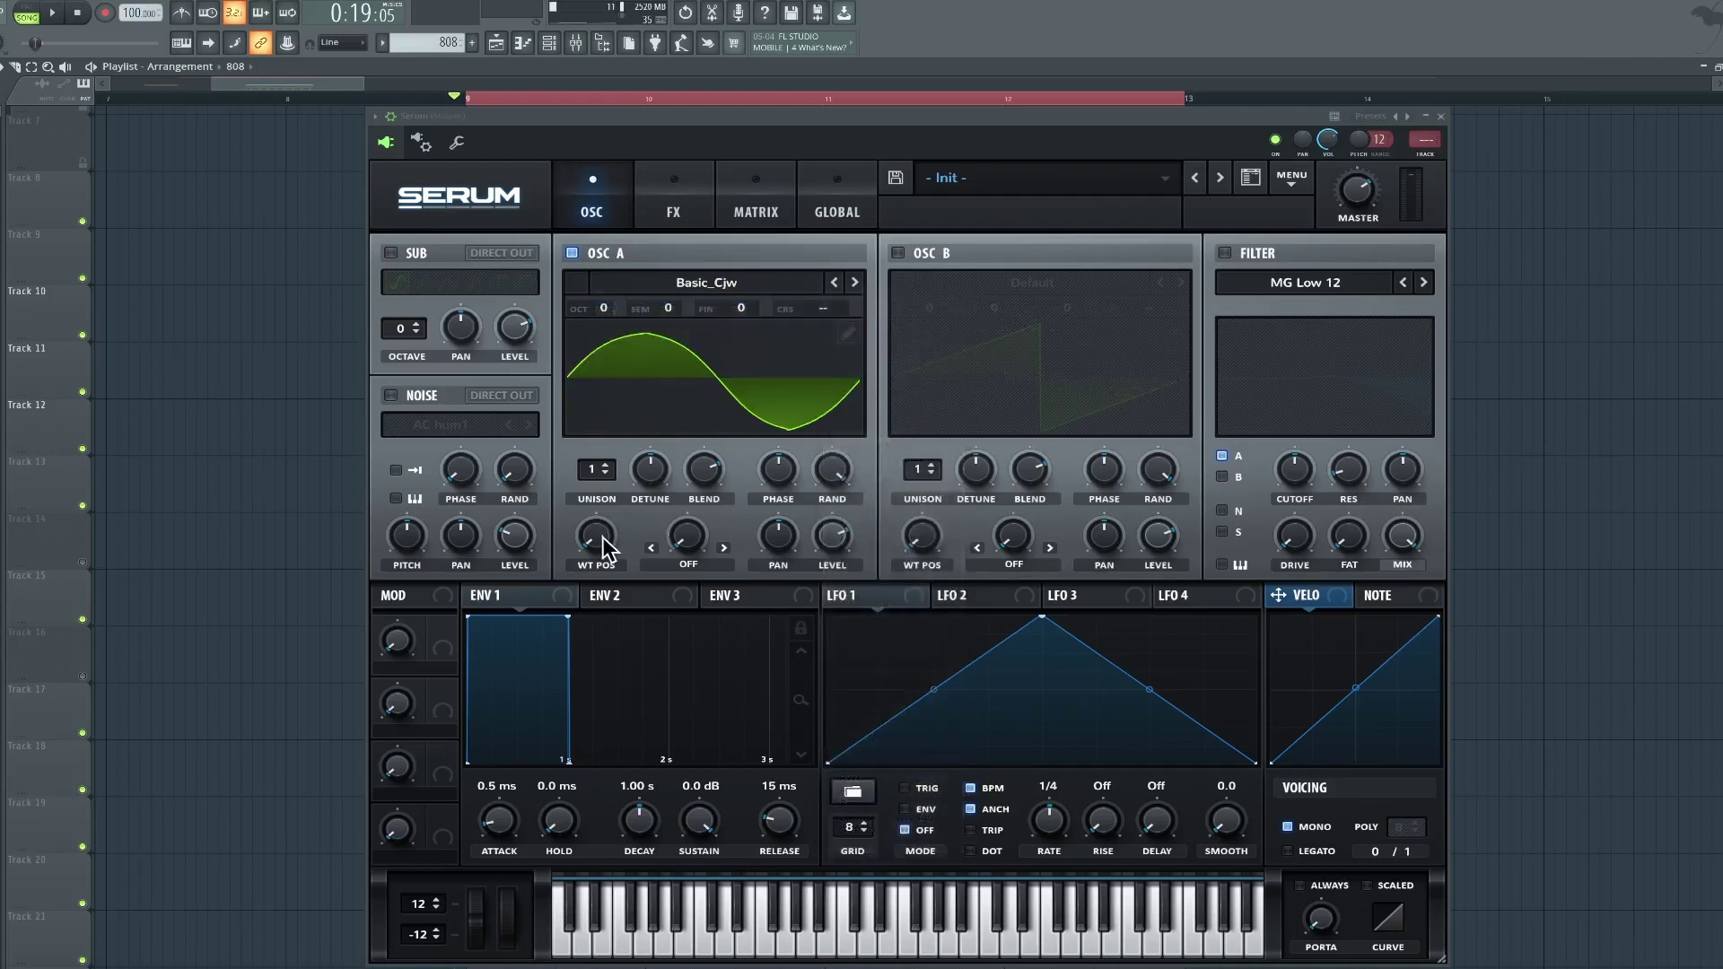
Raise oscillator A's wavetable position to its maximum, set 5 unison voices and reduce the detune
left_click_drag(603, 545, 654, 358)
left_click_drag(595, 466, 618, 415)
left_click_drag(654, 476, 655, 541)
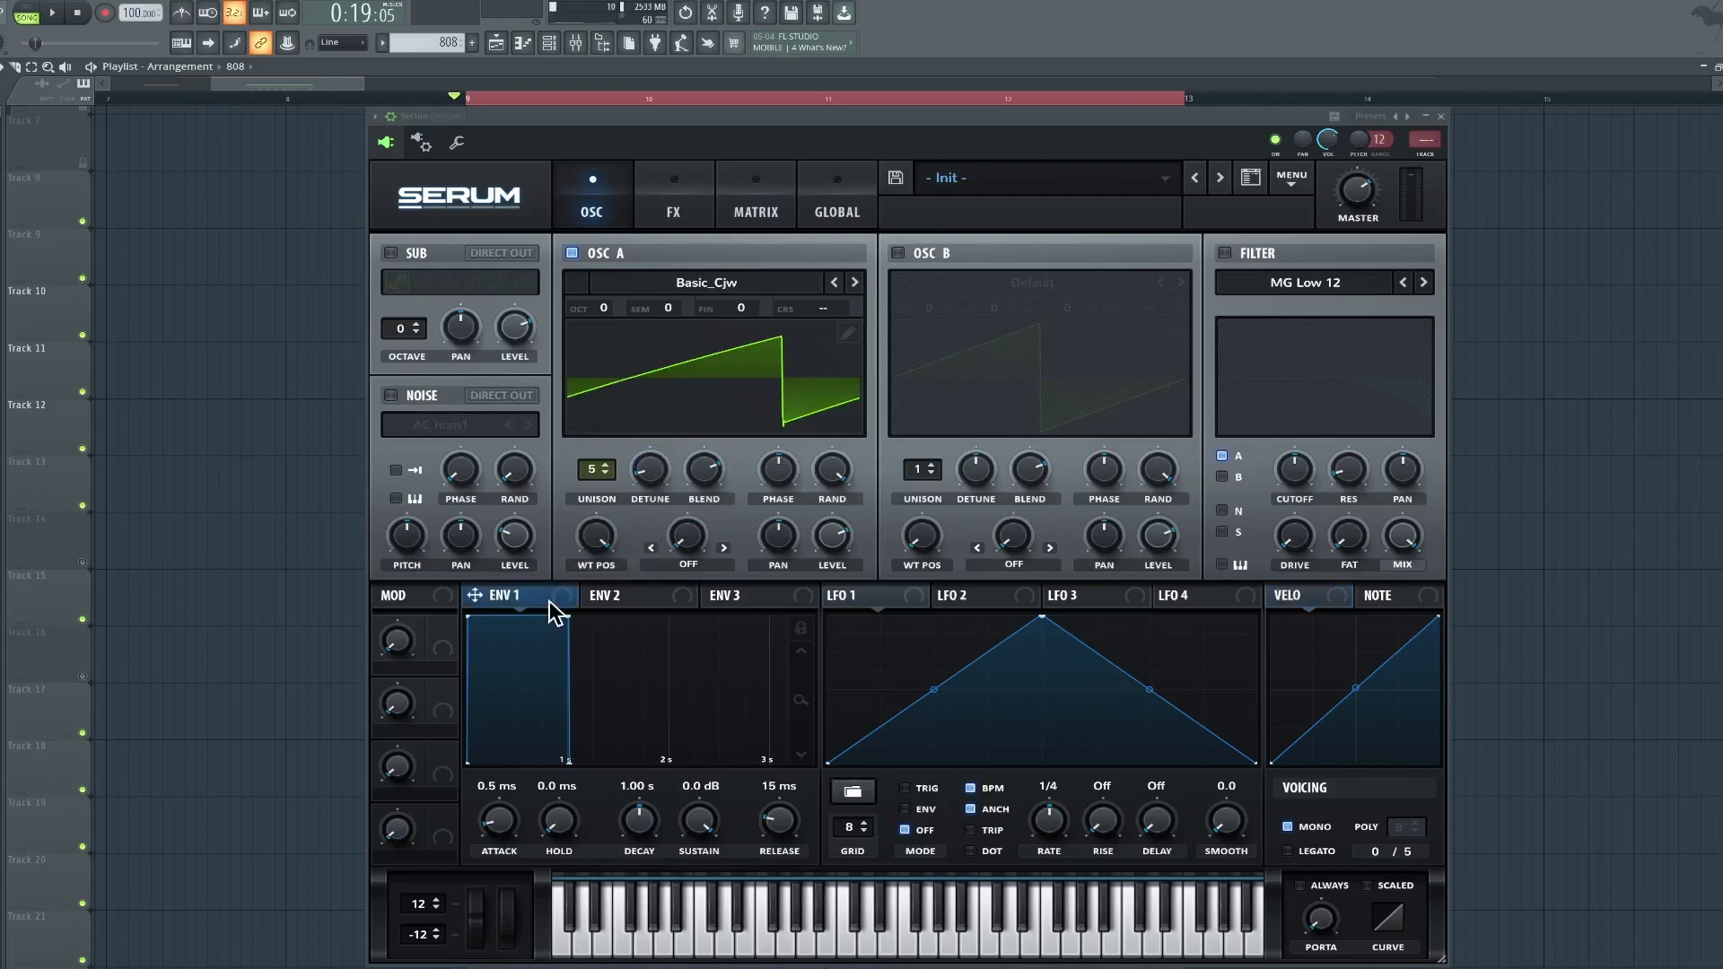
Set envelope 1 to attack 7 ms, decay 500 ms, sustain -44.3 dB and release 271 ms
left_click_drag(519, 799, 646, 831)
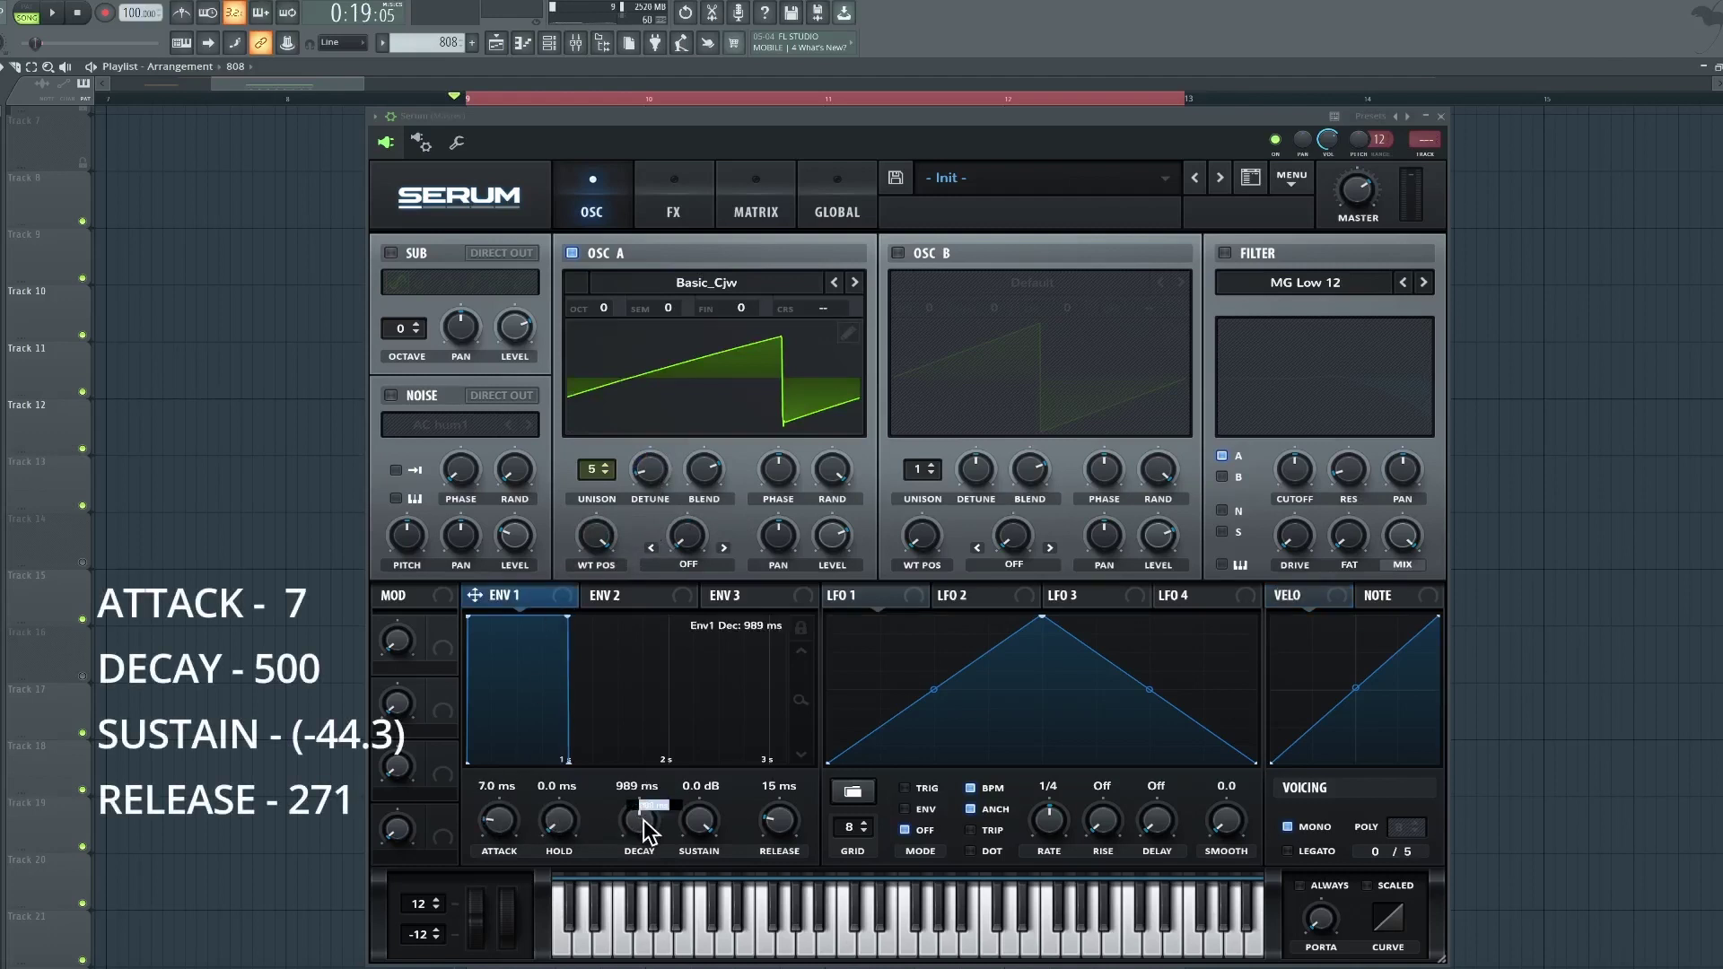
type("500")
key("Return")
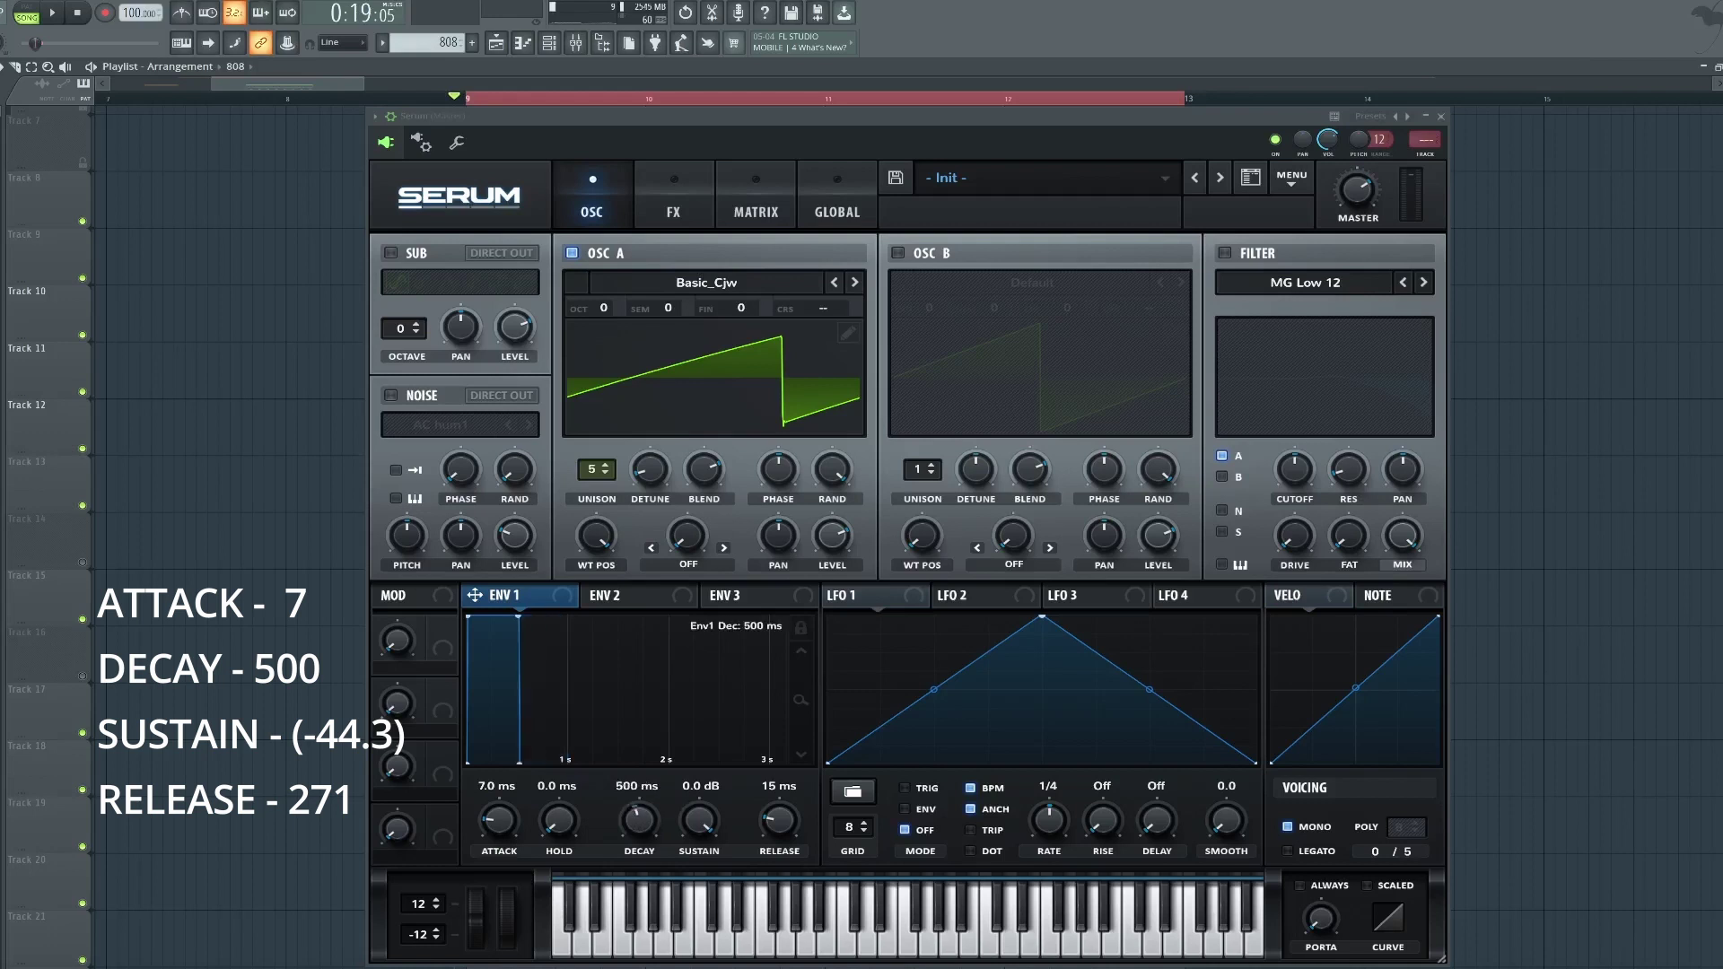
double_click(698, 827)
type("-44.3")
key("Return")
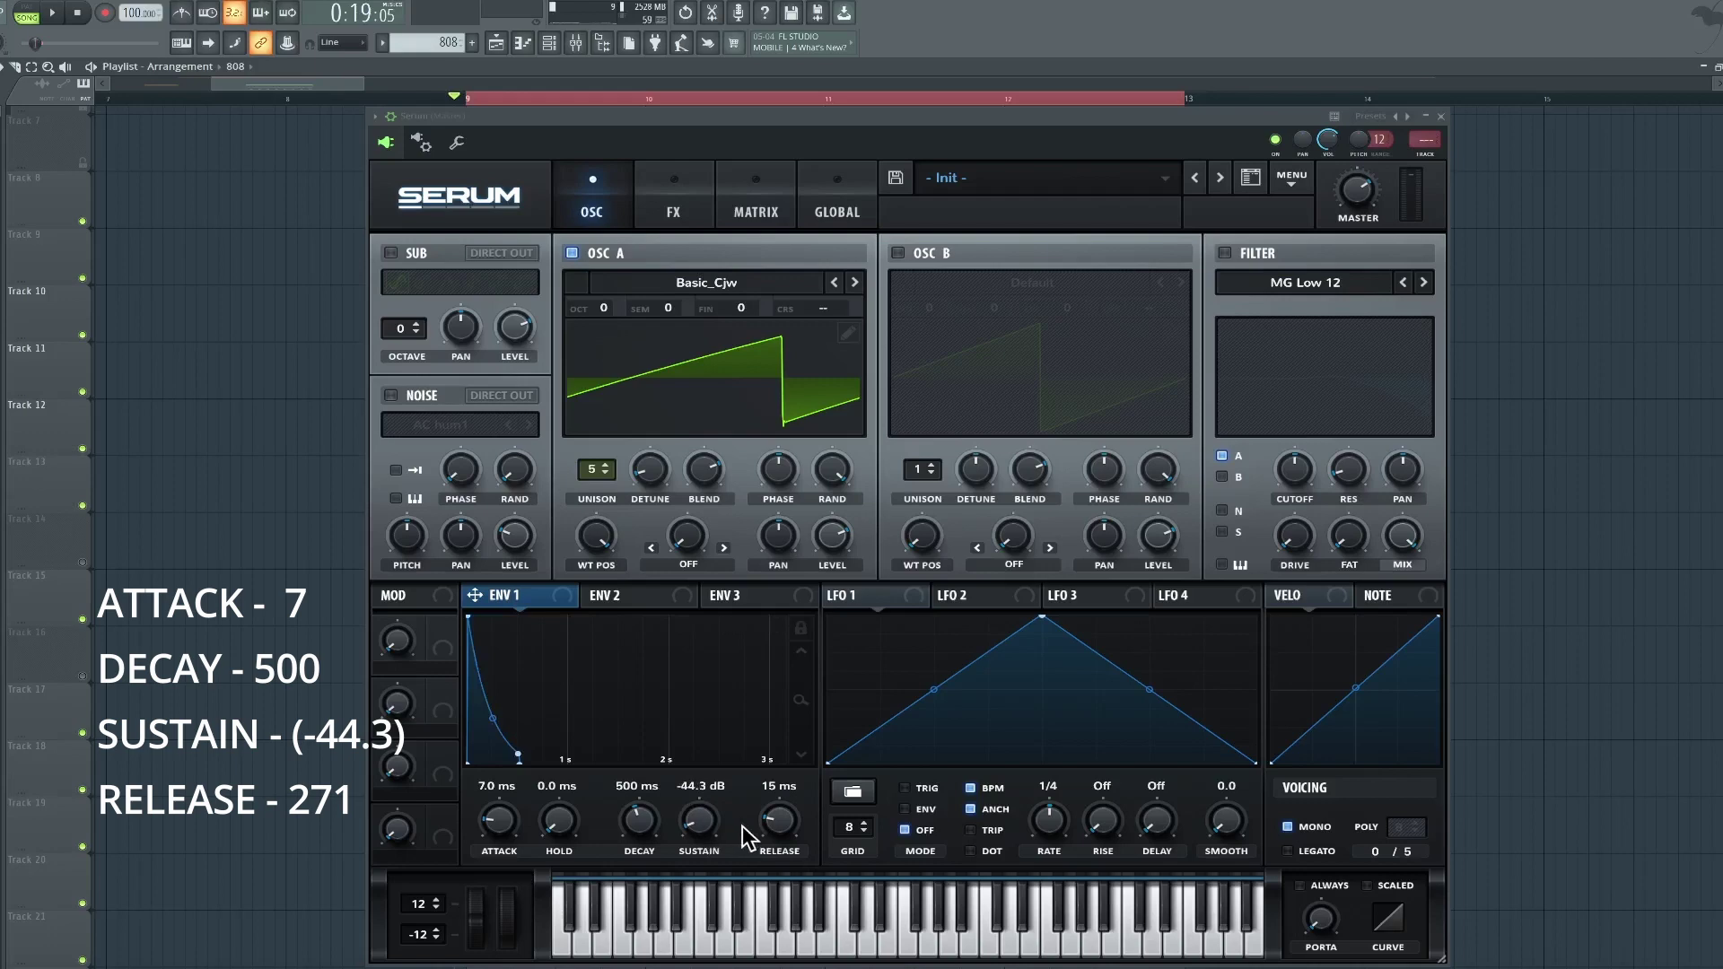
double_click(778, 822)
type("271")
key("Return")
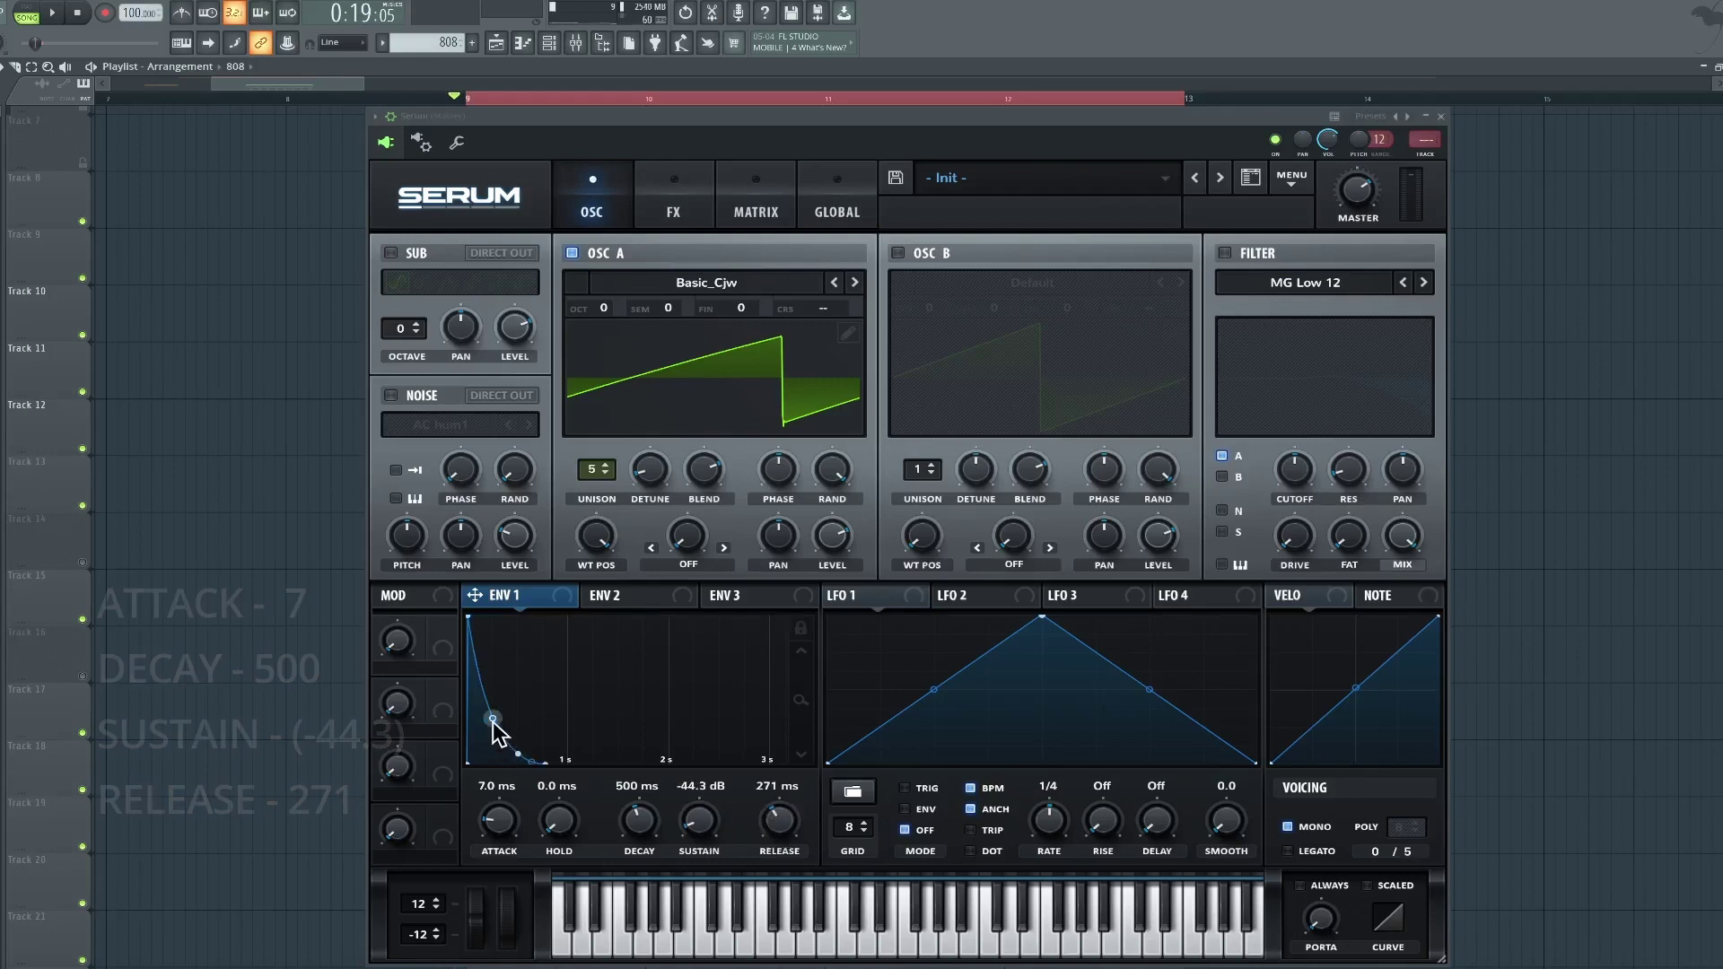
Bend envelope 1's decay curve to fall more steeply and play the pattern to audition it
left_click_drag(492, 729, 476, 731)
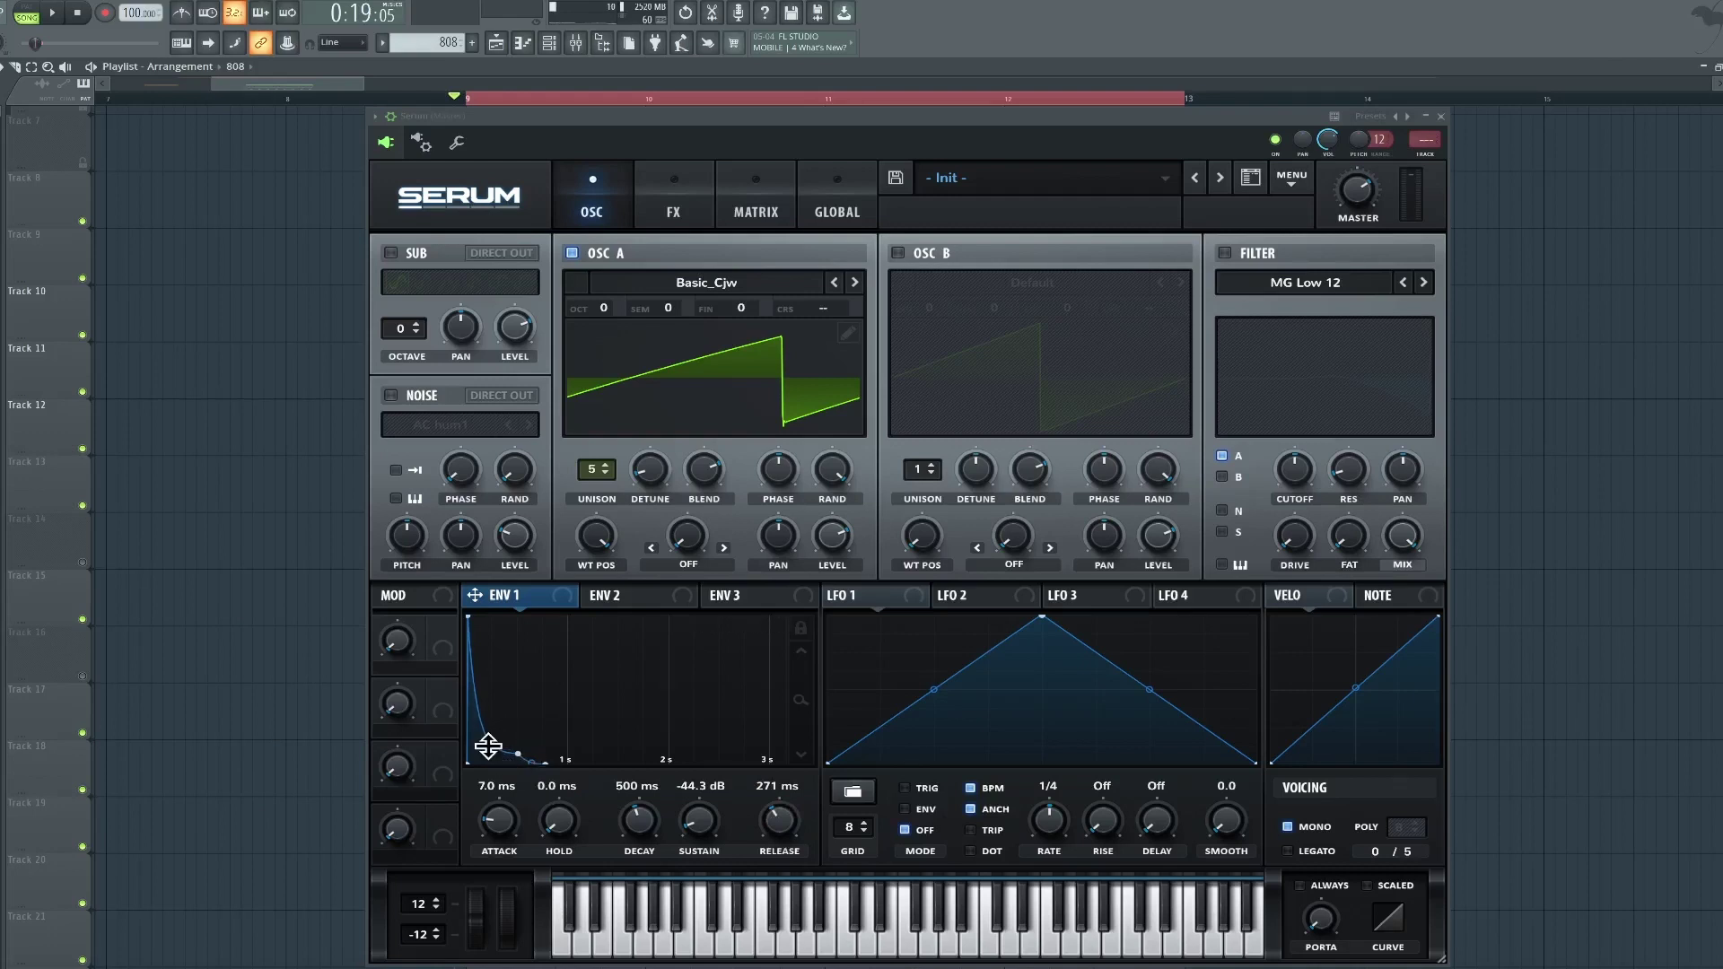
key("space")
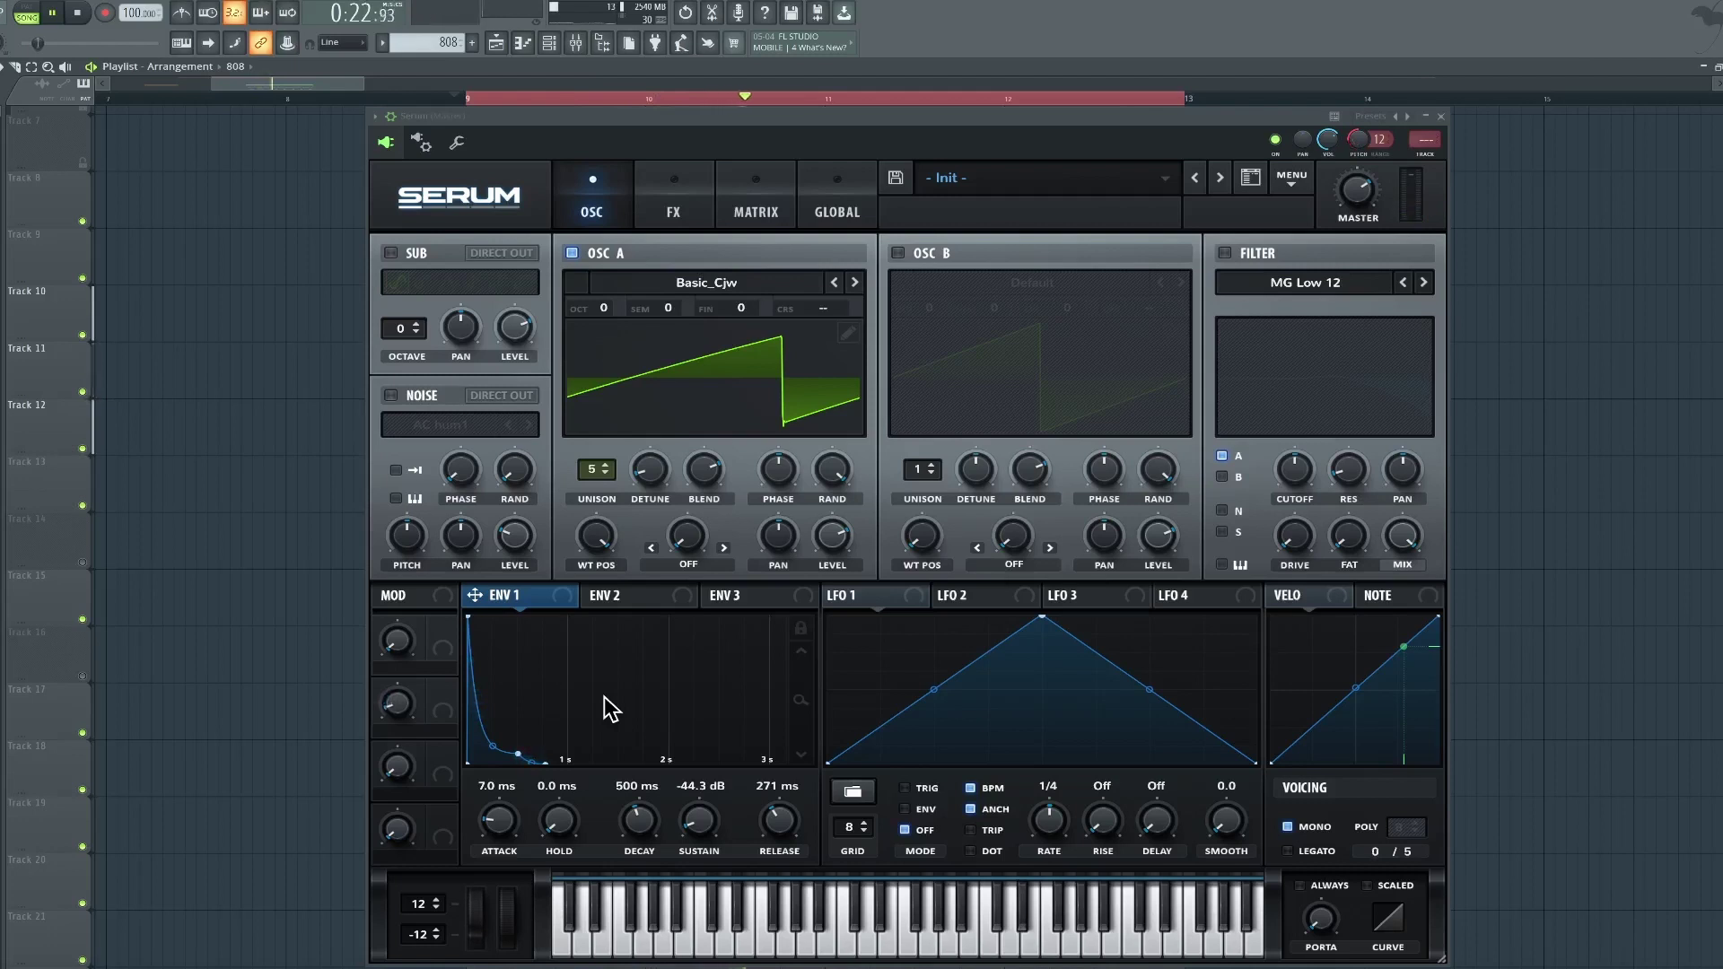
key("space")
Enable oscillator B and the filter, set the filter type to MG Low 6 and route oscillator B through it
left_click(899, 253)
left_click(1225, 253)
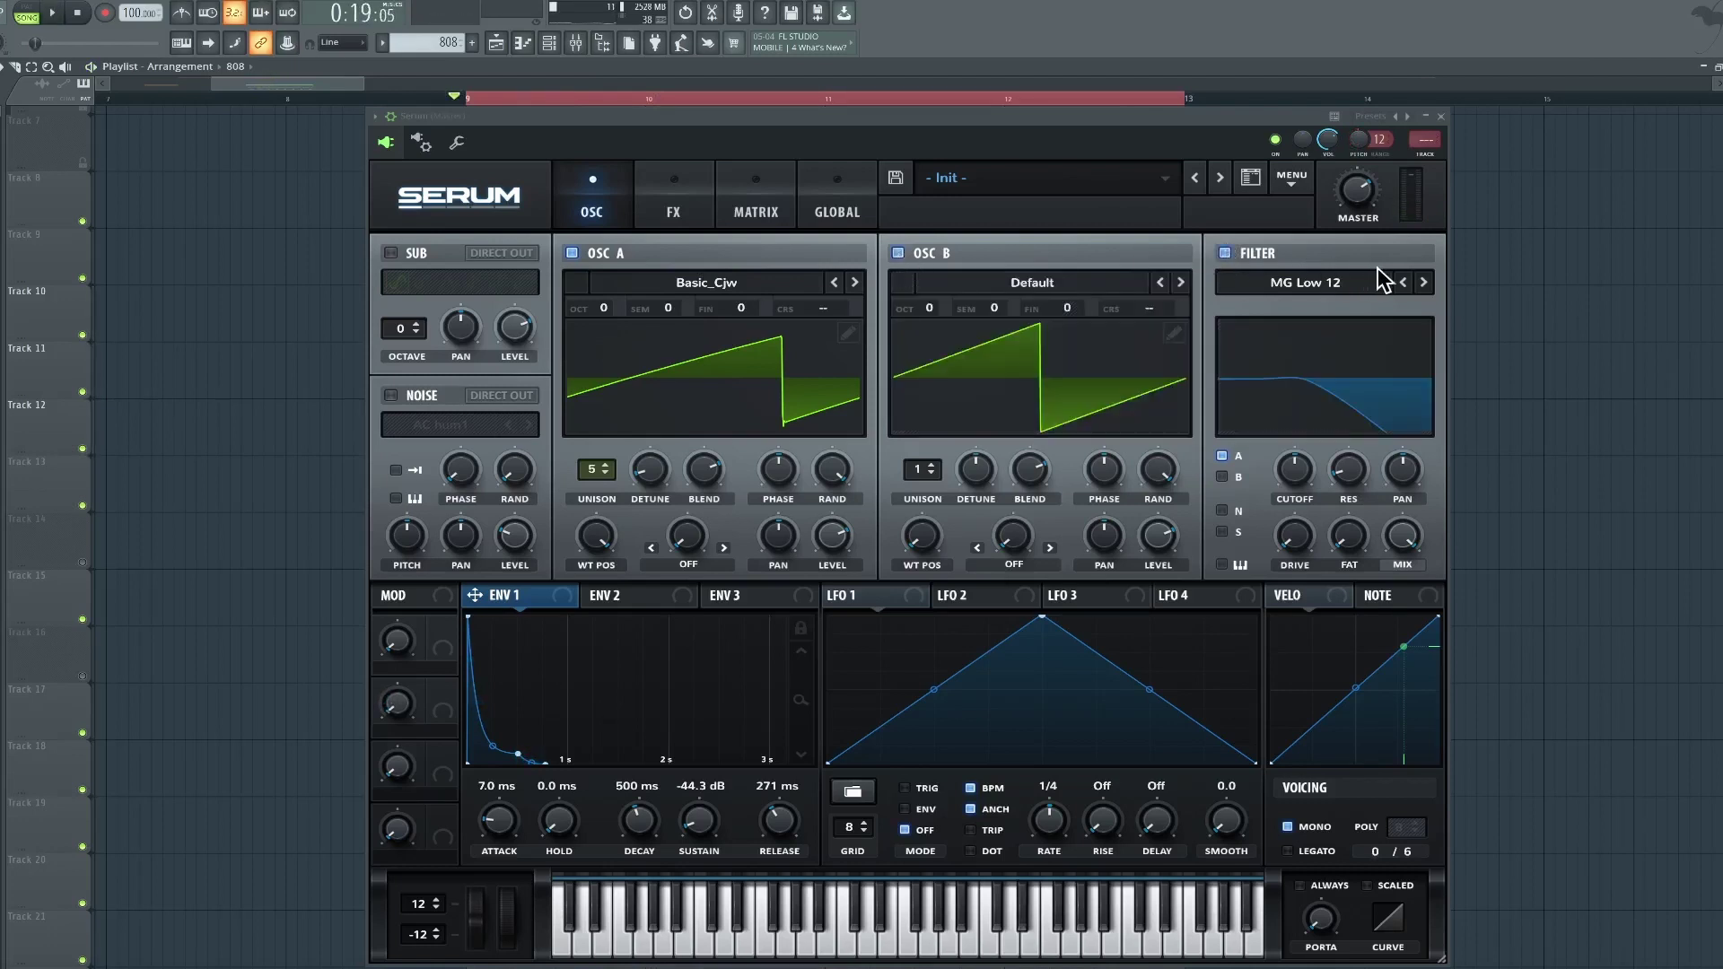
left_click(1400, 281)
left_click(1222, 476)
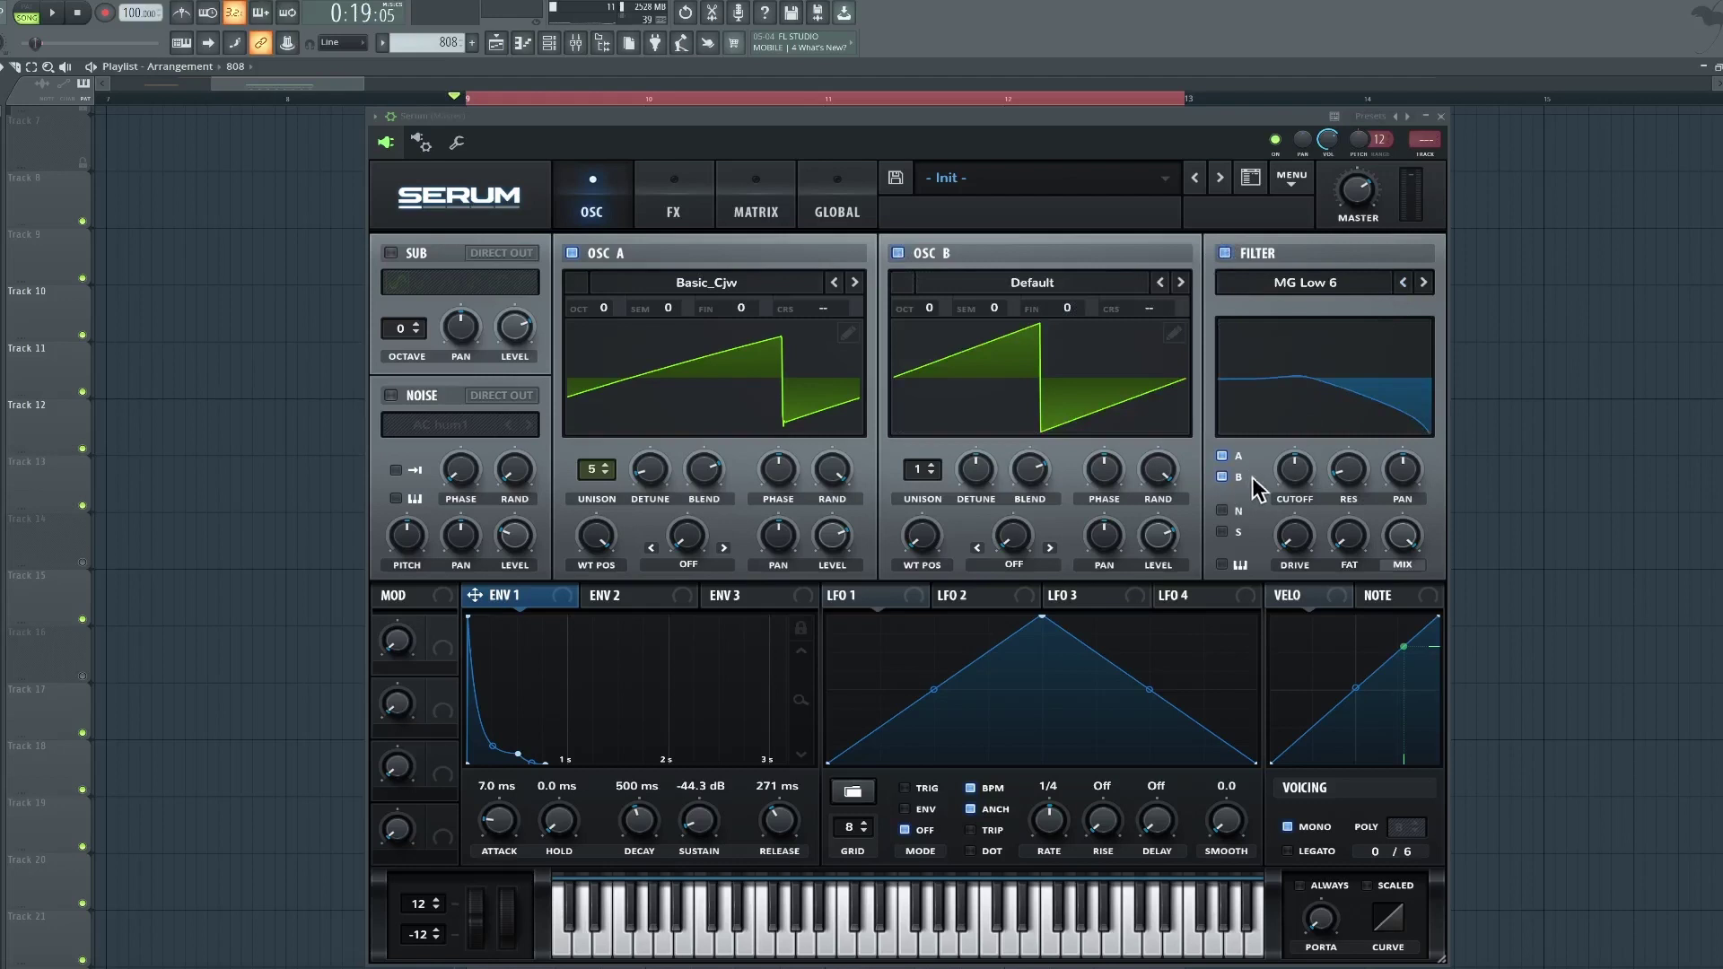
Set the filter cutoff to 1286 Hz, modulate it with envelope 1 and audition the pattern
type("1286")
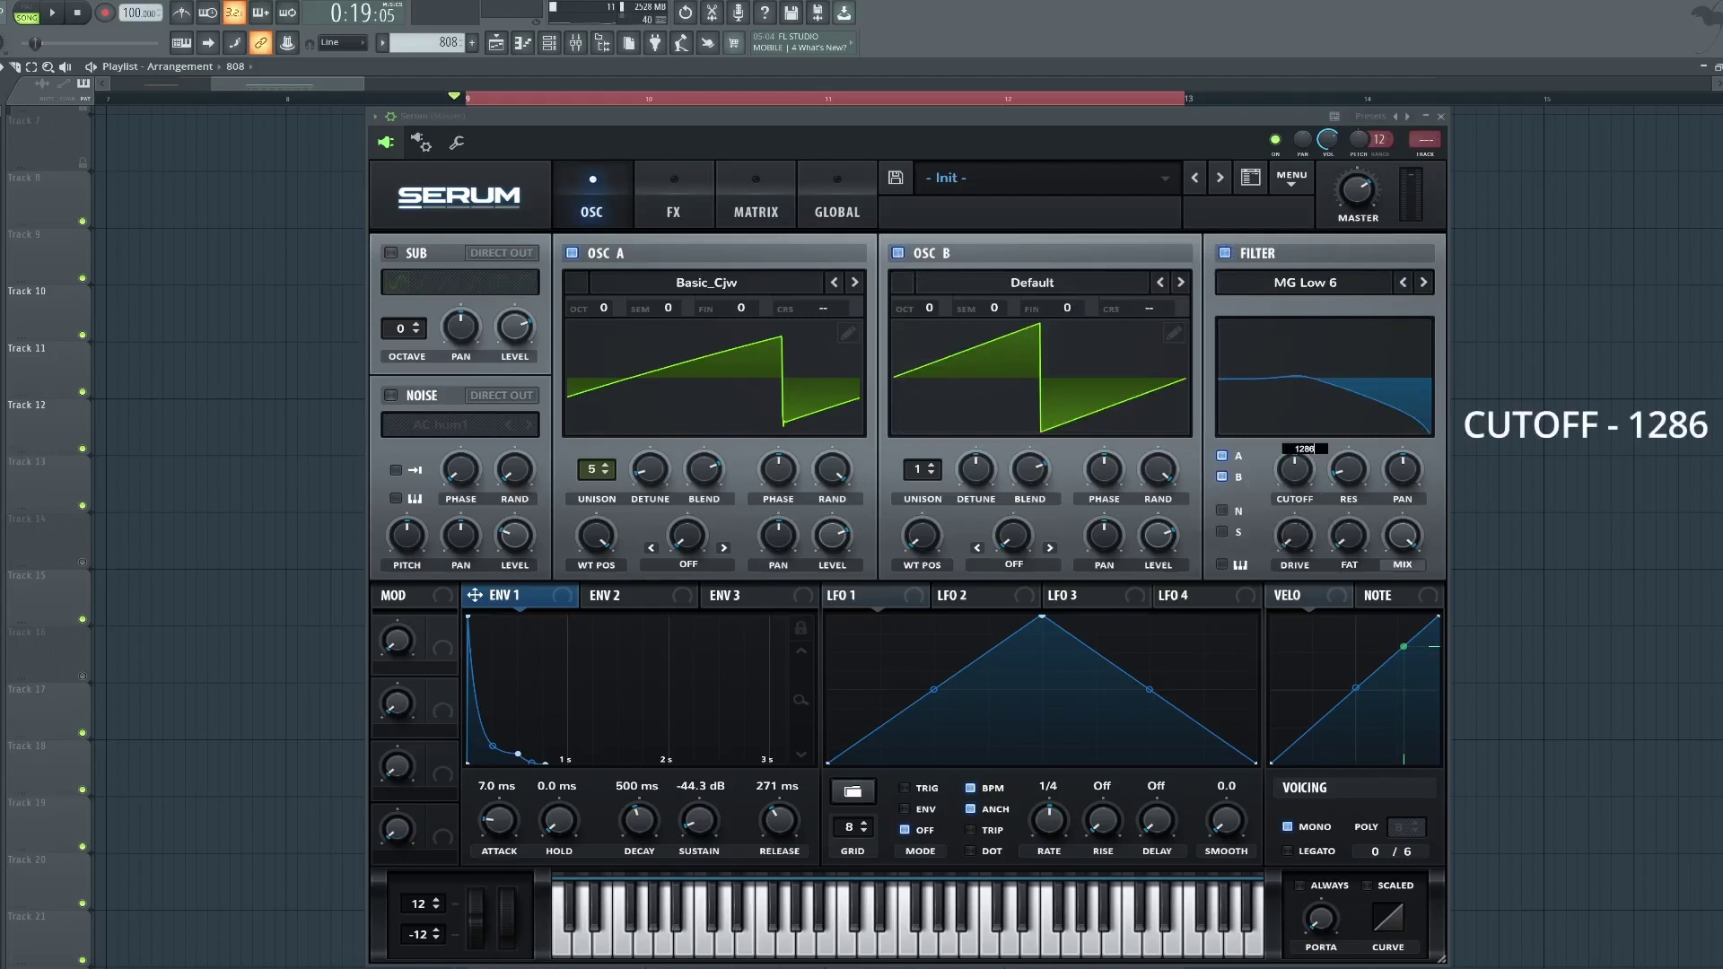
key("Return")
left_click_drag(526, 600, 1275, 459)
key("space")
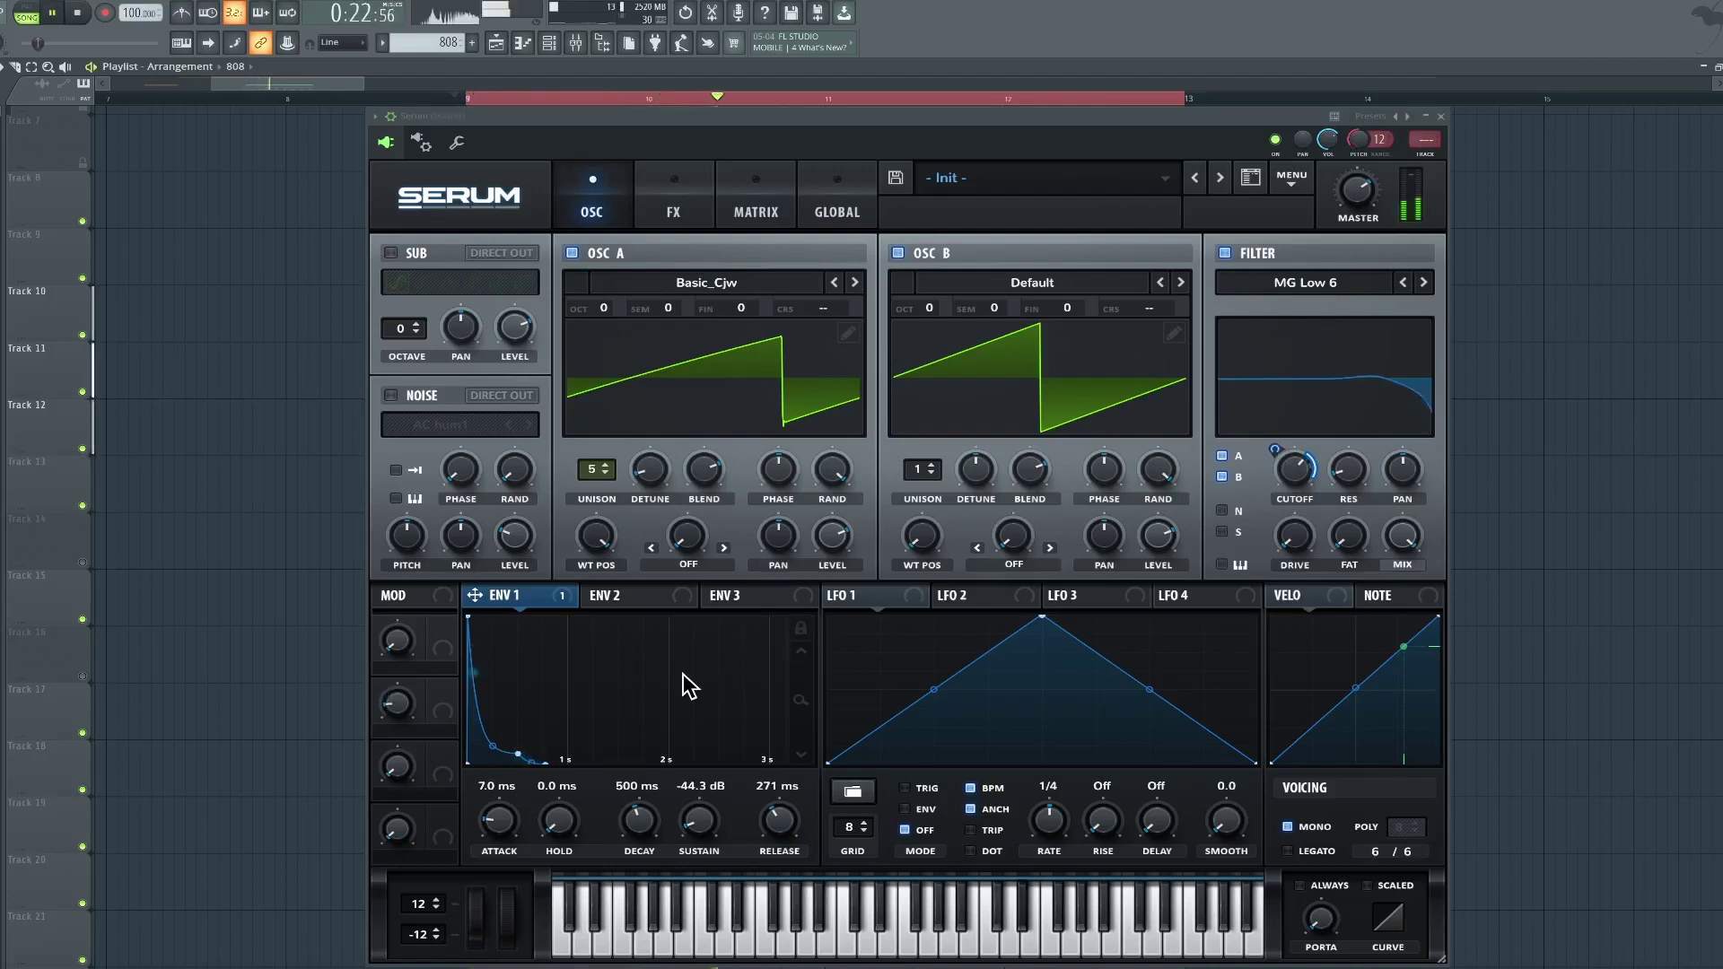
key("space")
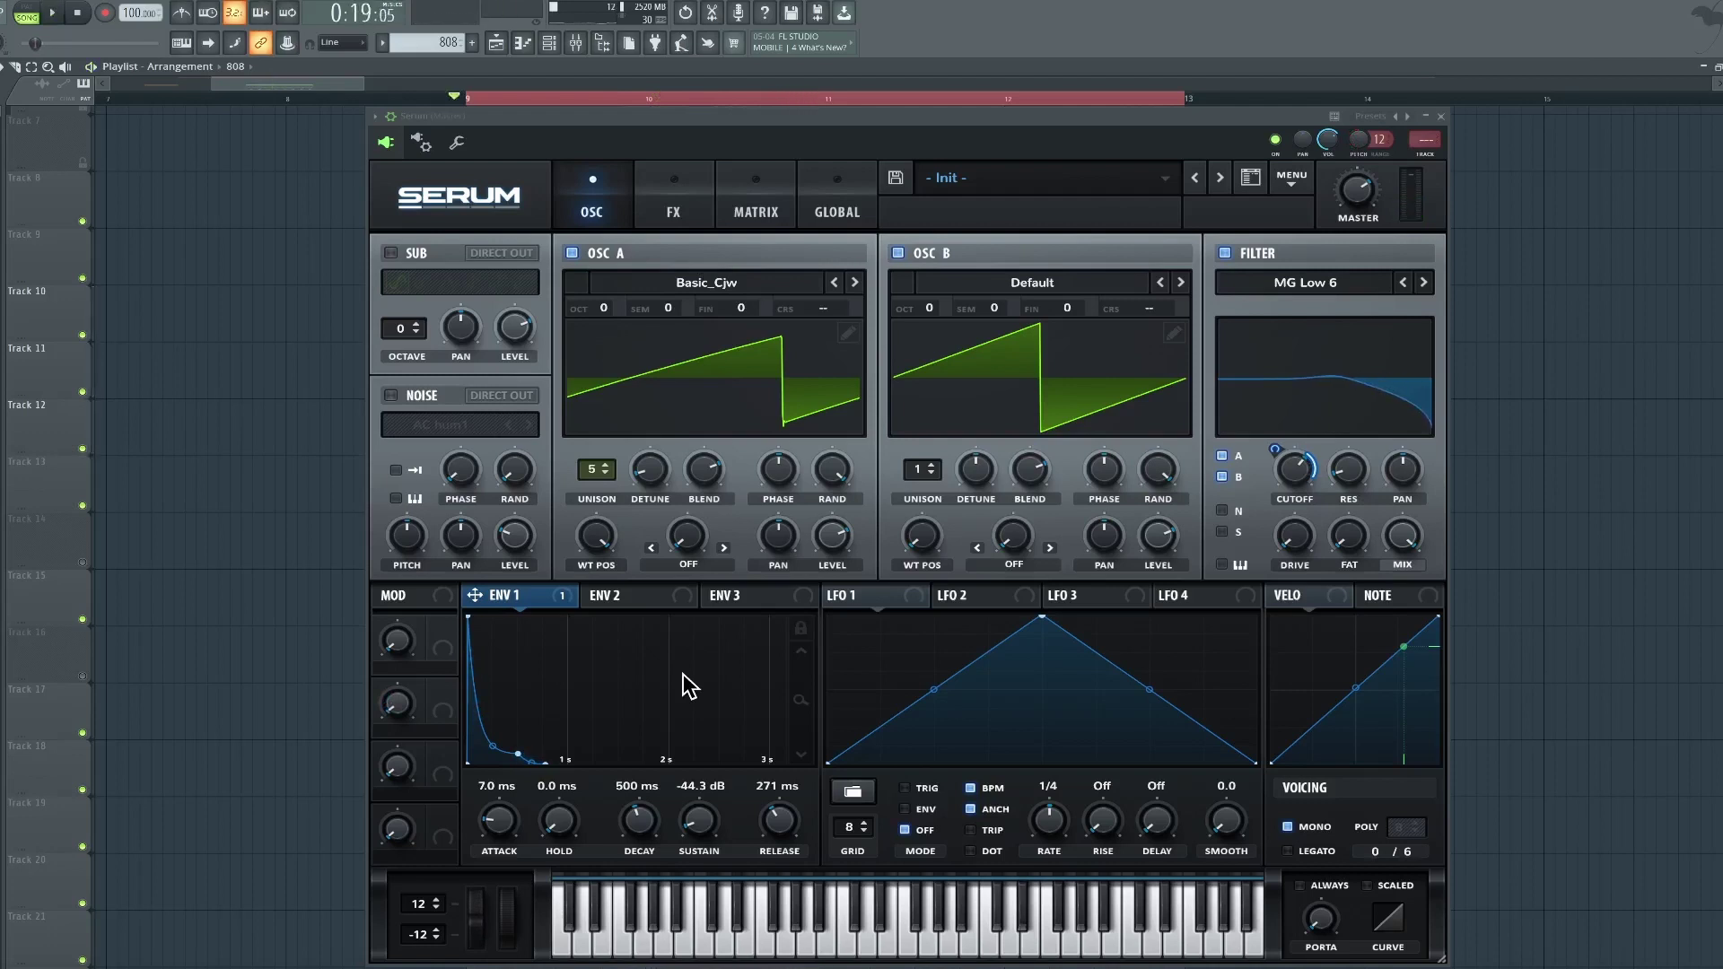
Enable the Chorus effect, move it to the start of the effects chain and lower its mix
left_click(673, 213)
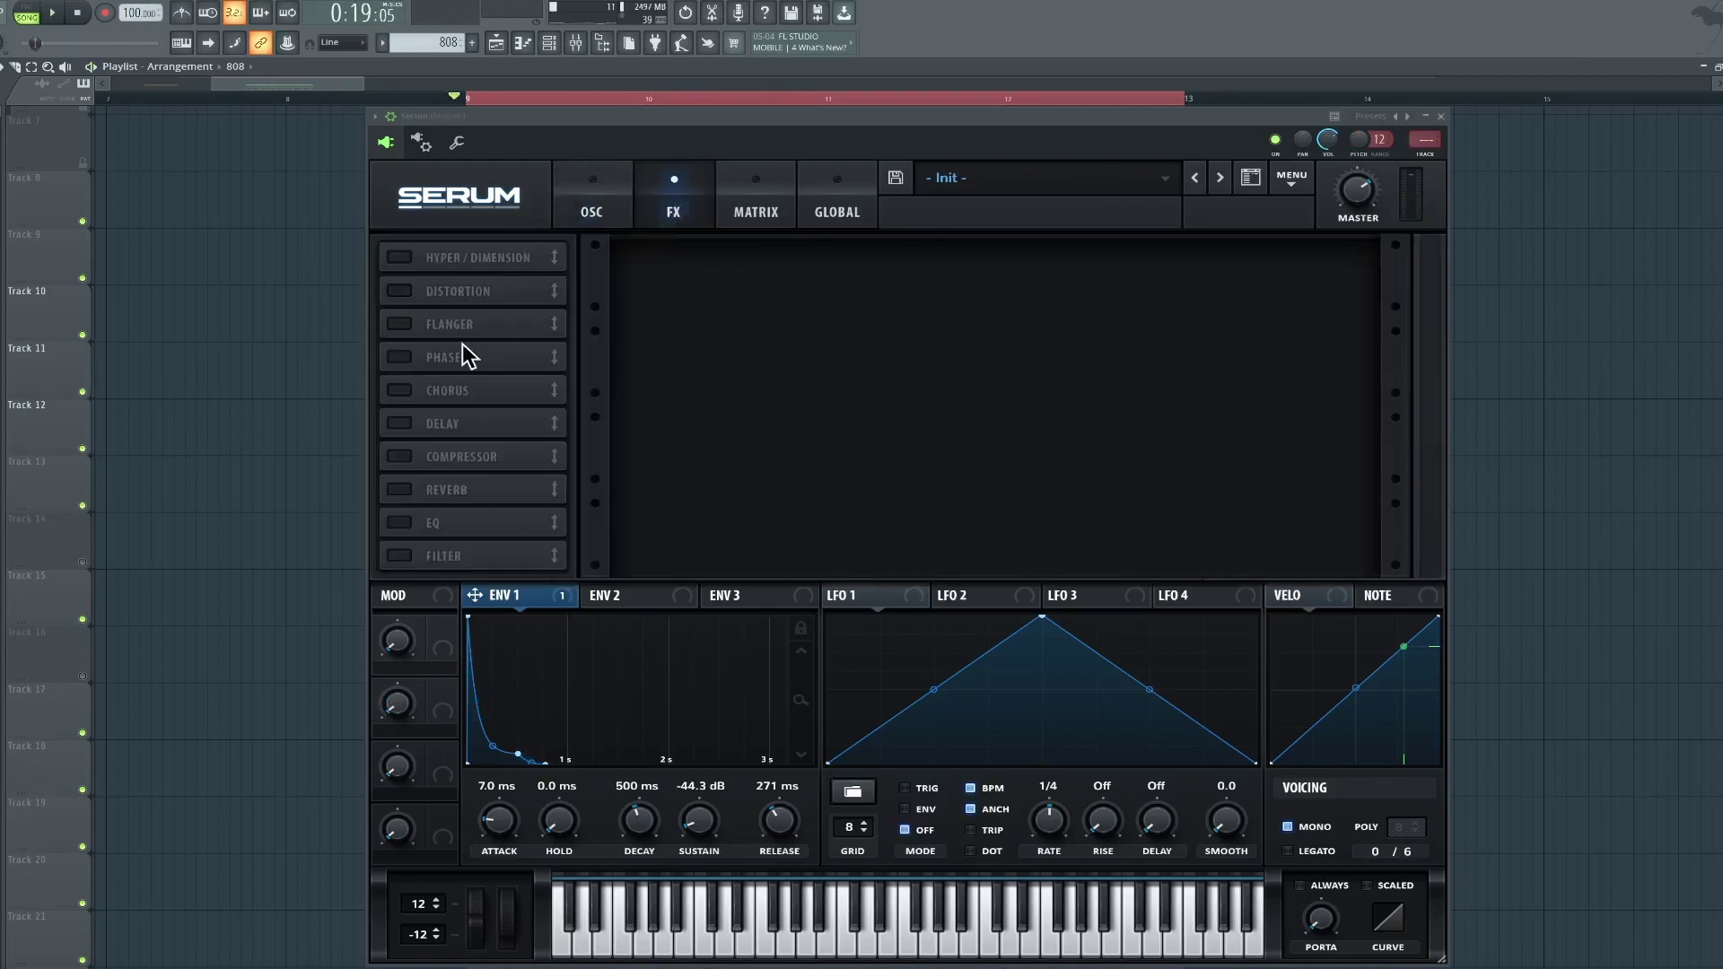
left_click(412, 382)
left_click_drag(422, 391, 462, 261)
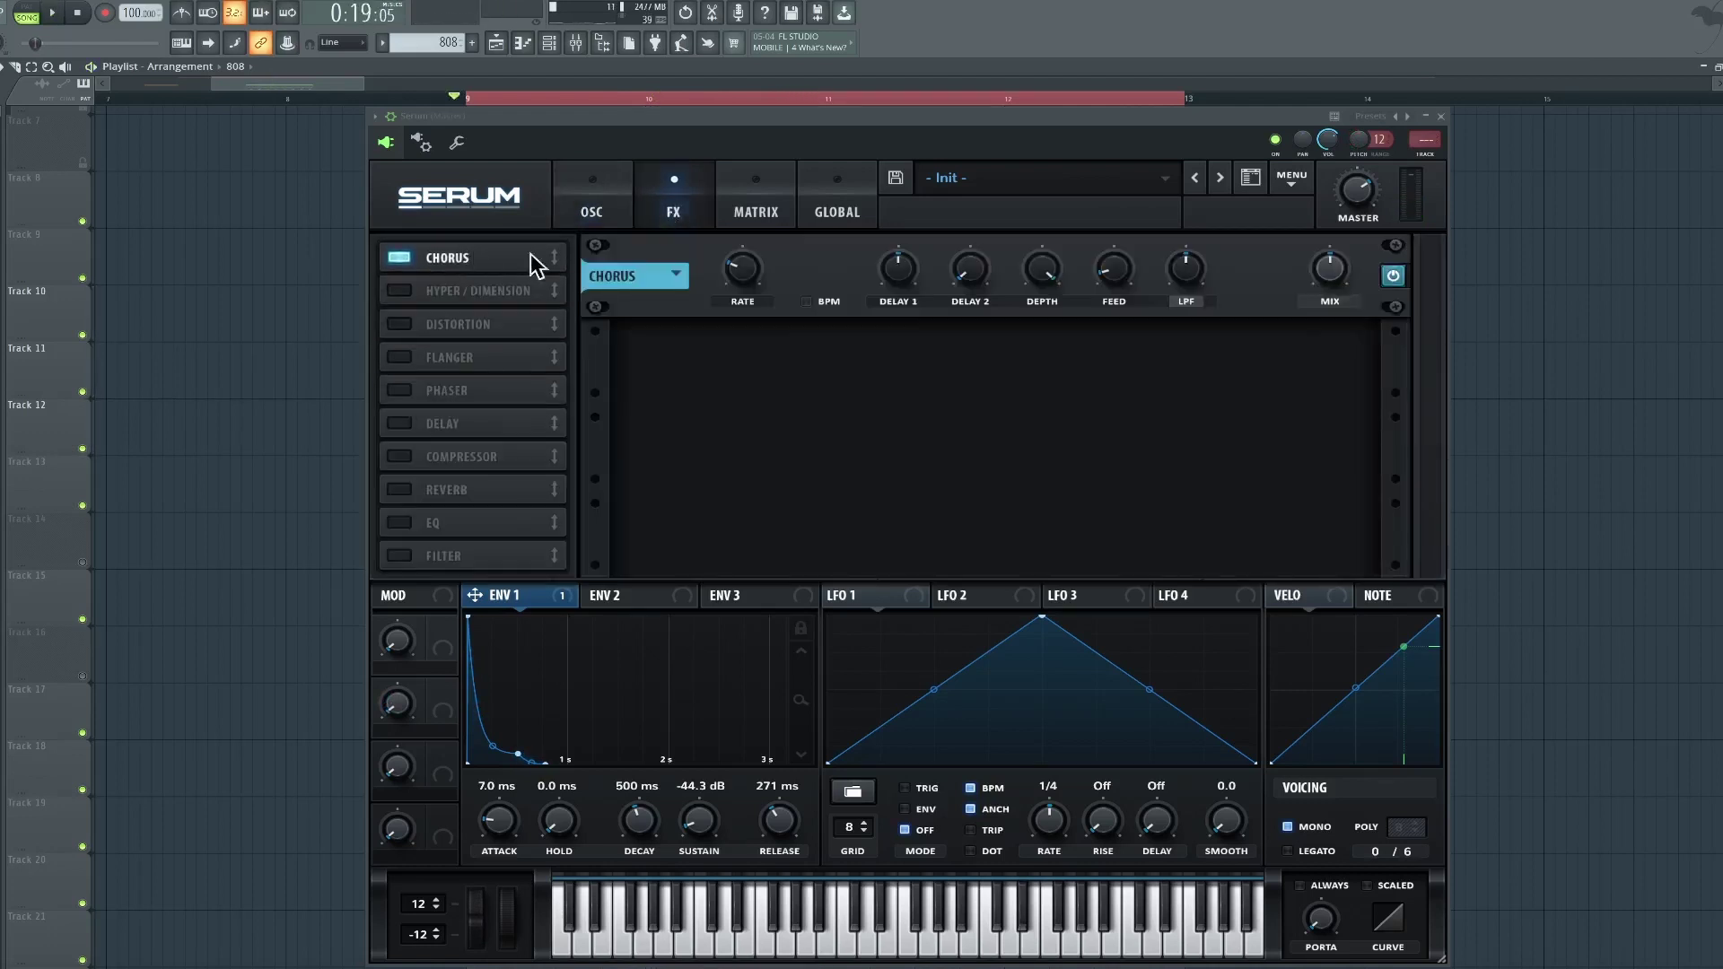
left_click_drag(1321, 263, 1332, 296)
Enable Hyper/Dimension, reduce the Hyper mix to zero, set the Dimension size near 2% and raise the Dimension mix slightly
left_click(400, 291)
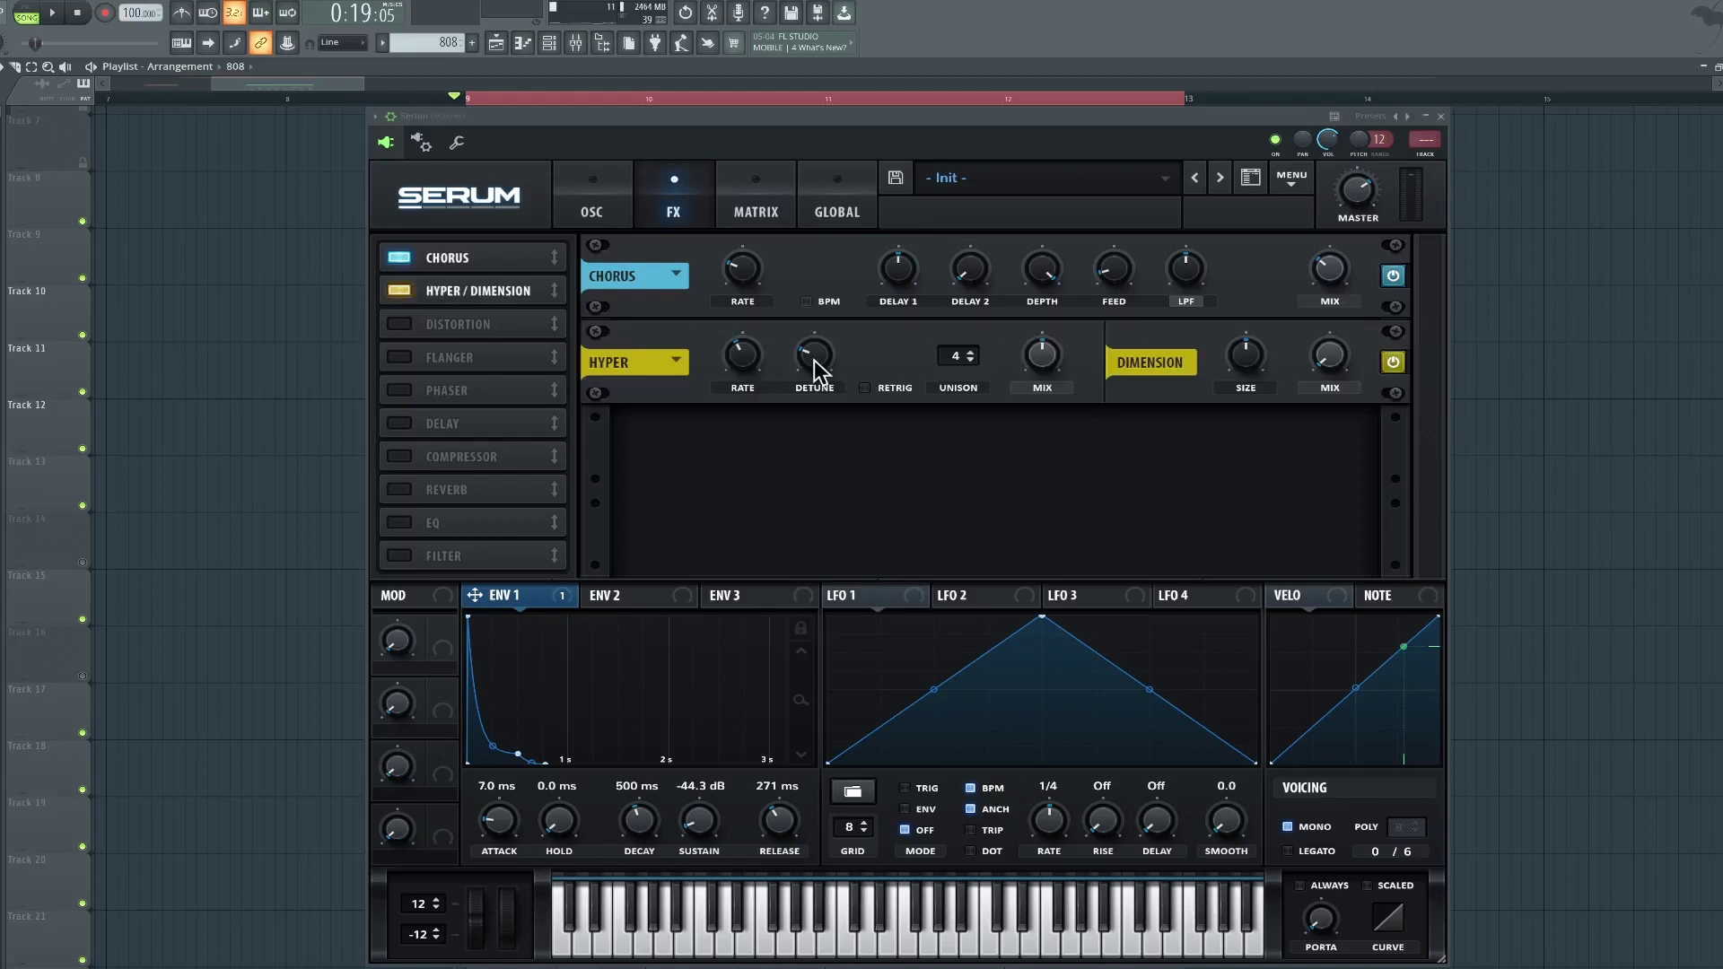
left_click_drag(1020, 354, 1027, 512)
left_click_drag(1246, 357, 1244, 426)
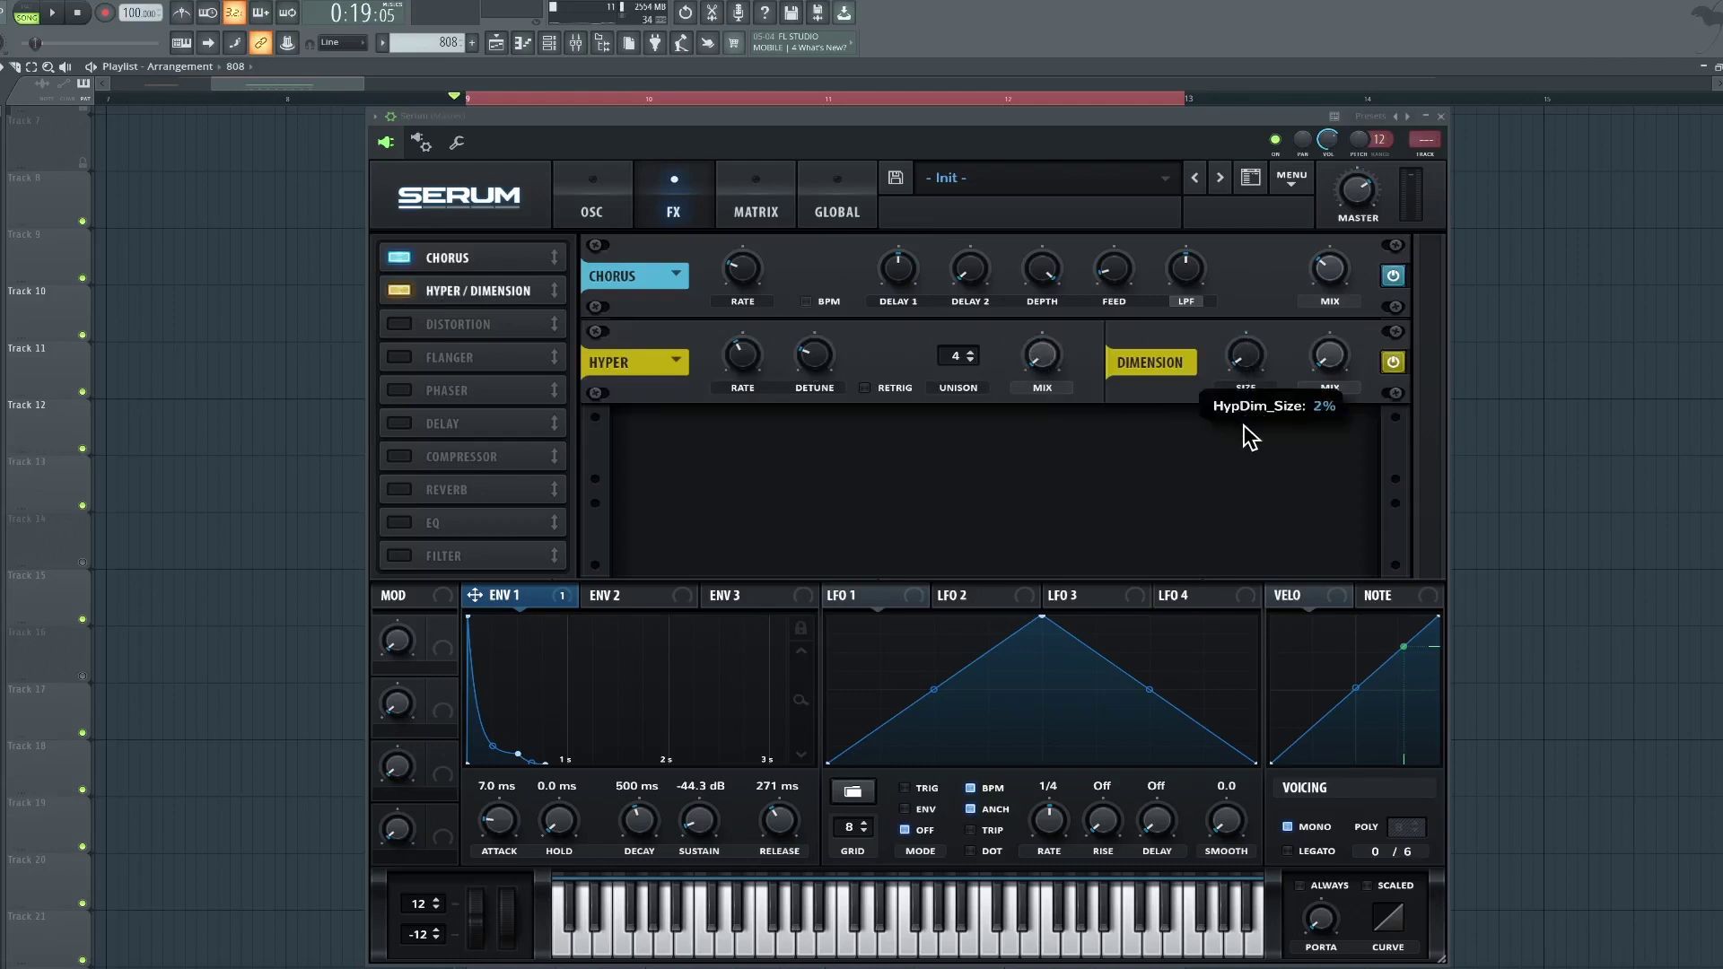
mouse_move(1342, 349)
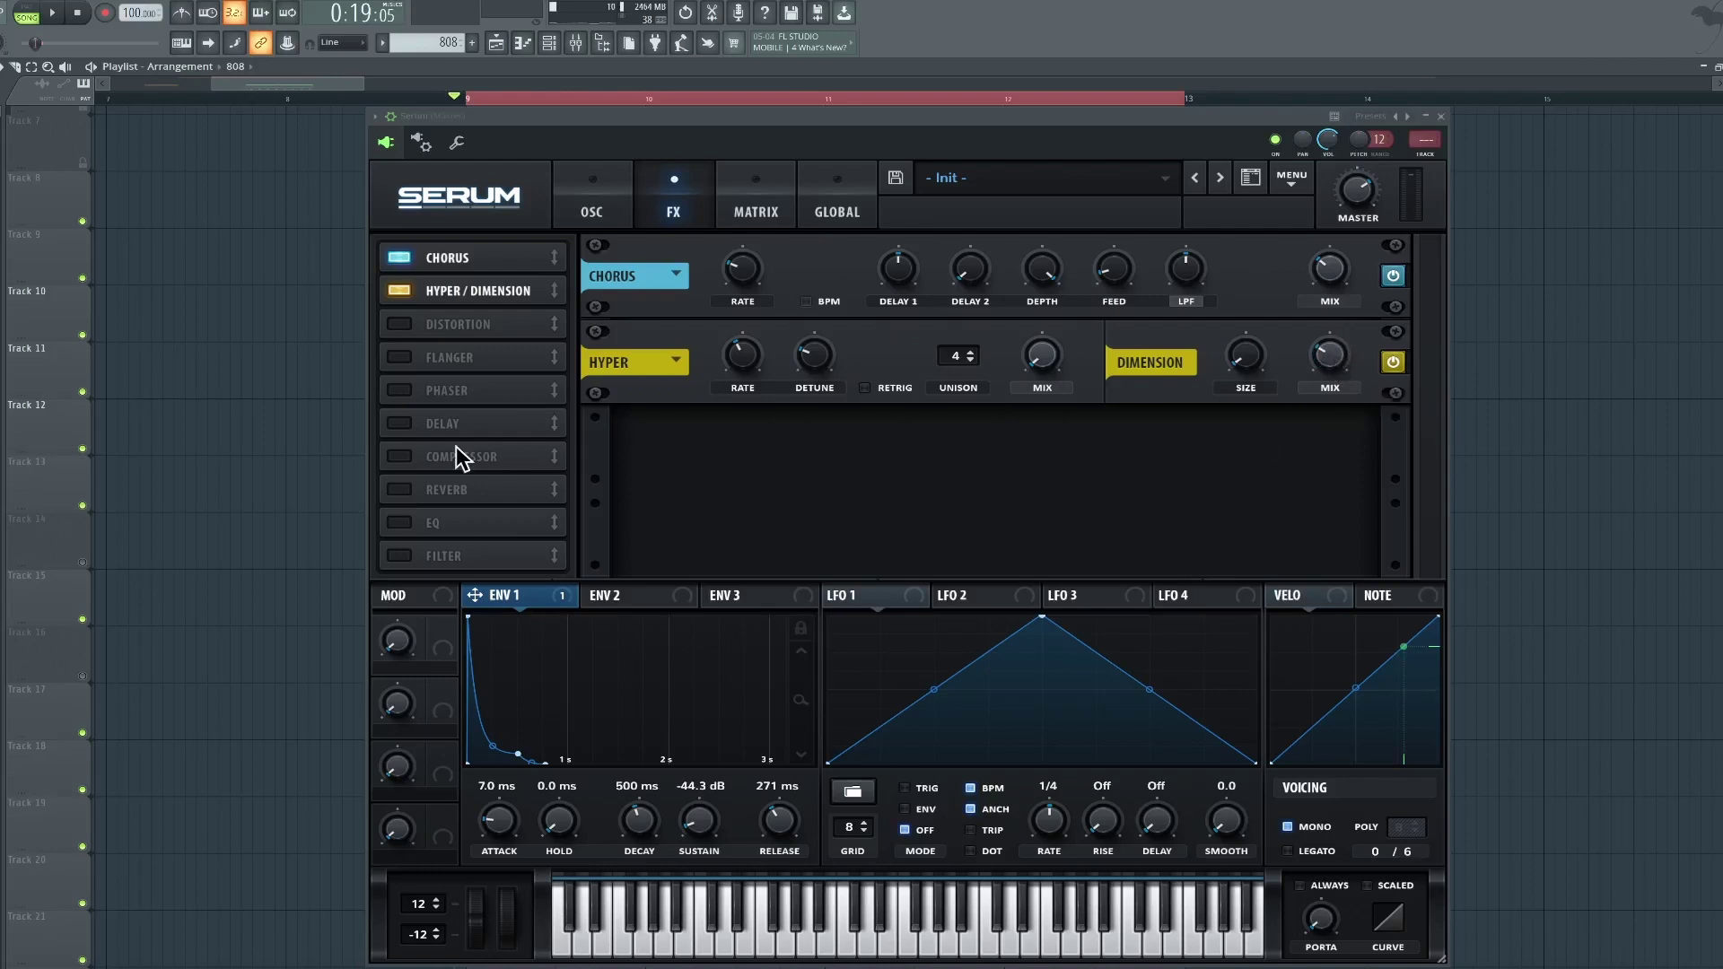
Enable the Tube distortion effect and lower its mix
left_click(400, 324)
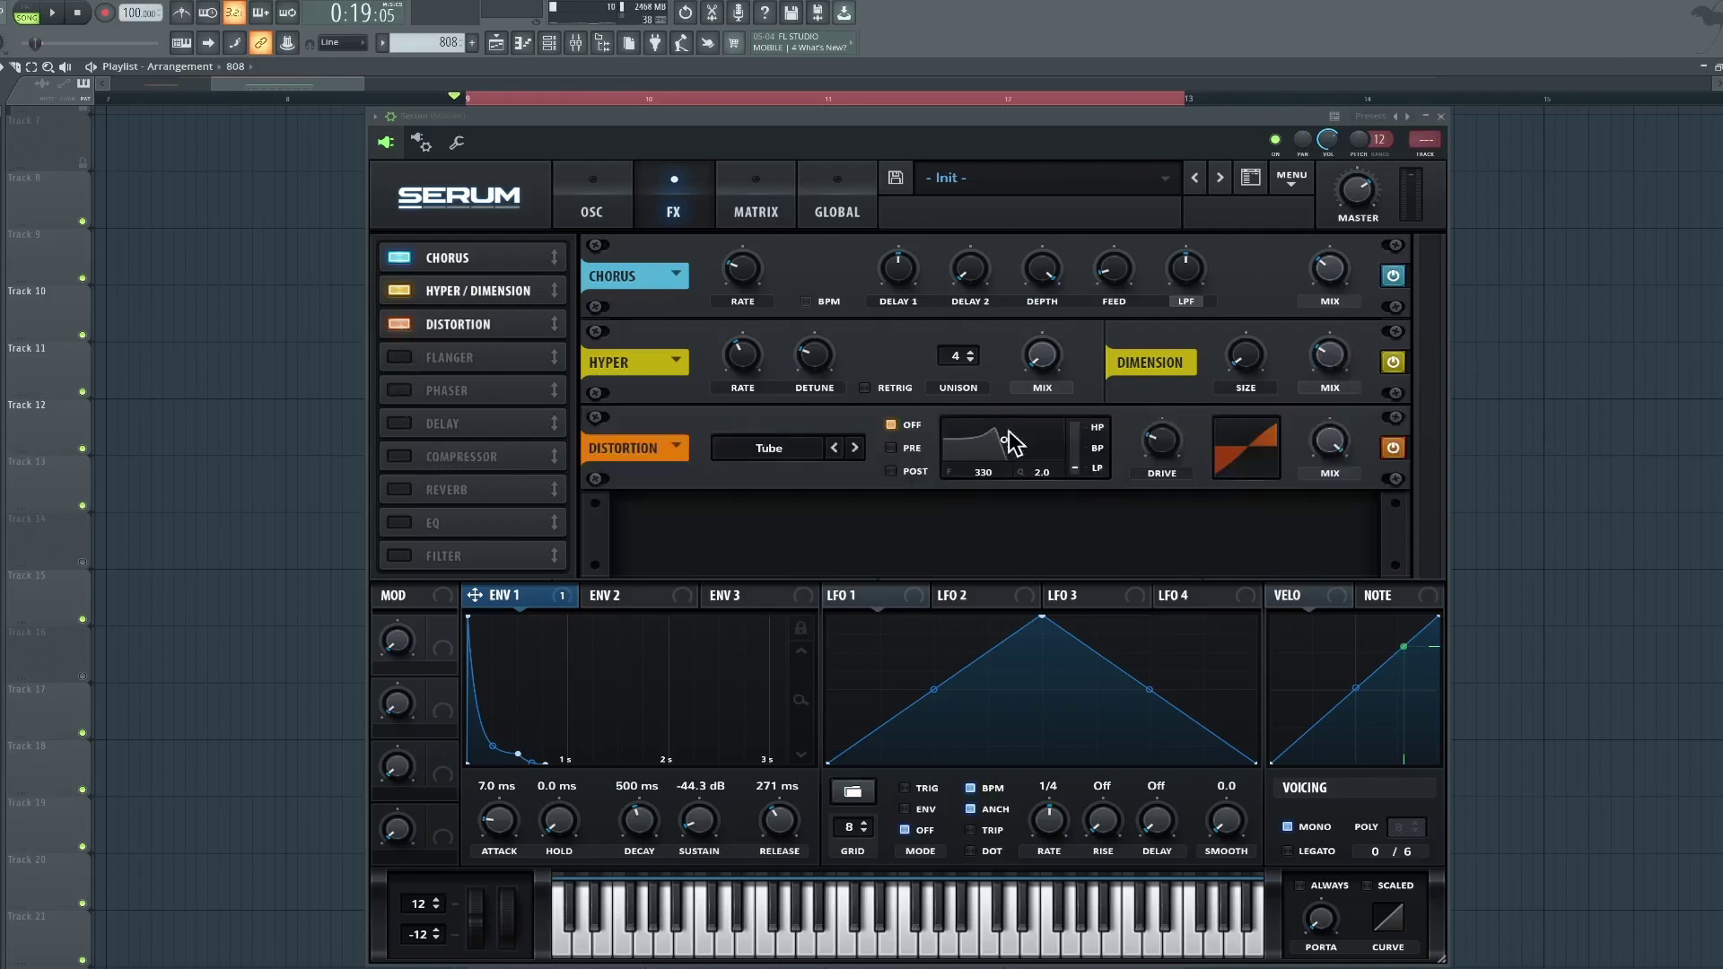
left_click_drag(1326, 453, 1328, 483)
Enable the Compressor directly after Distortion, turn on multiband, set its threshold near -16.7 dB and raise the gain slightly
left_click(398, 457)
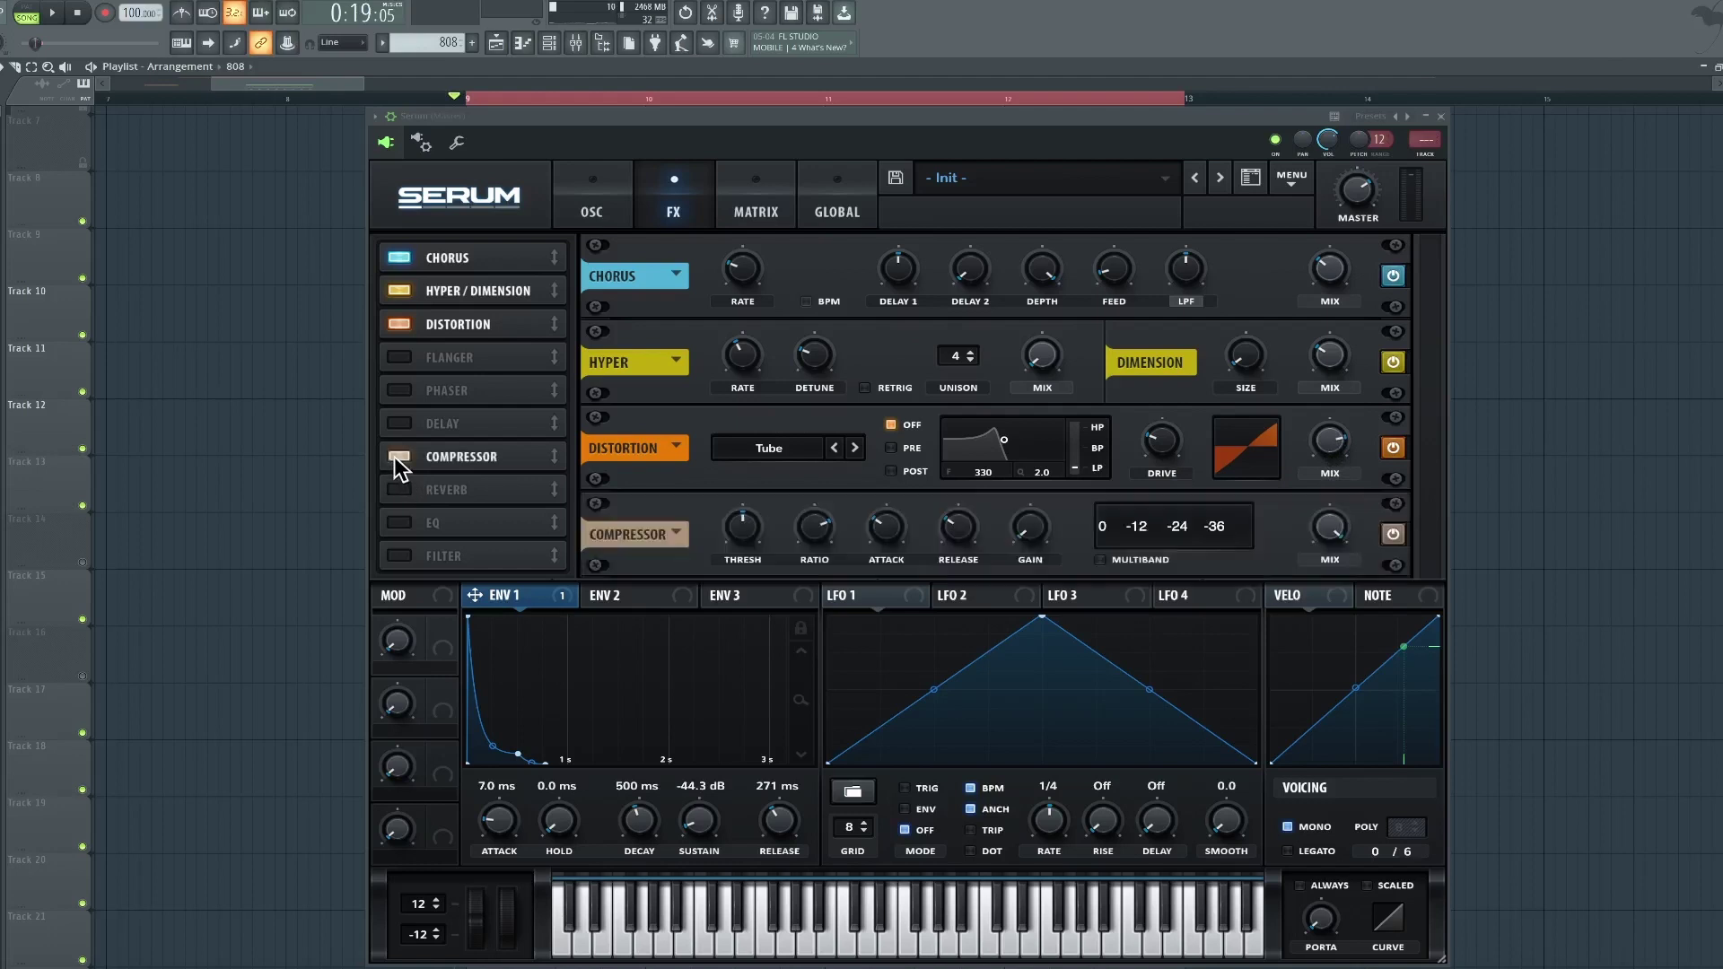
left_click_drag(466, 456, 473, 359)
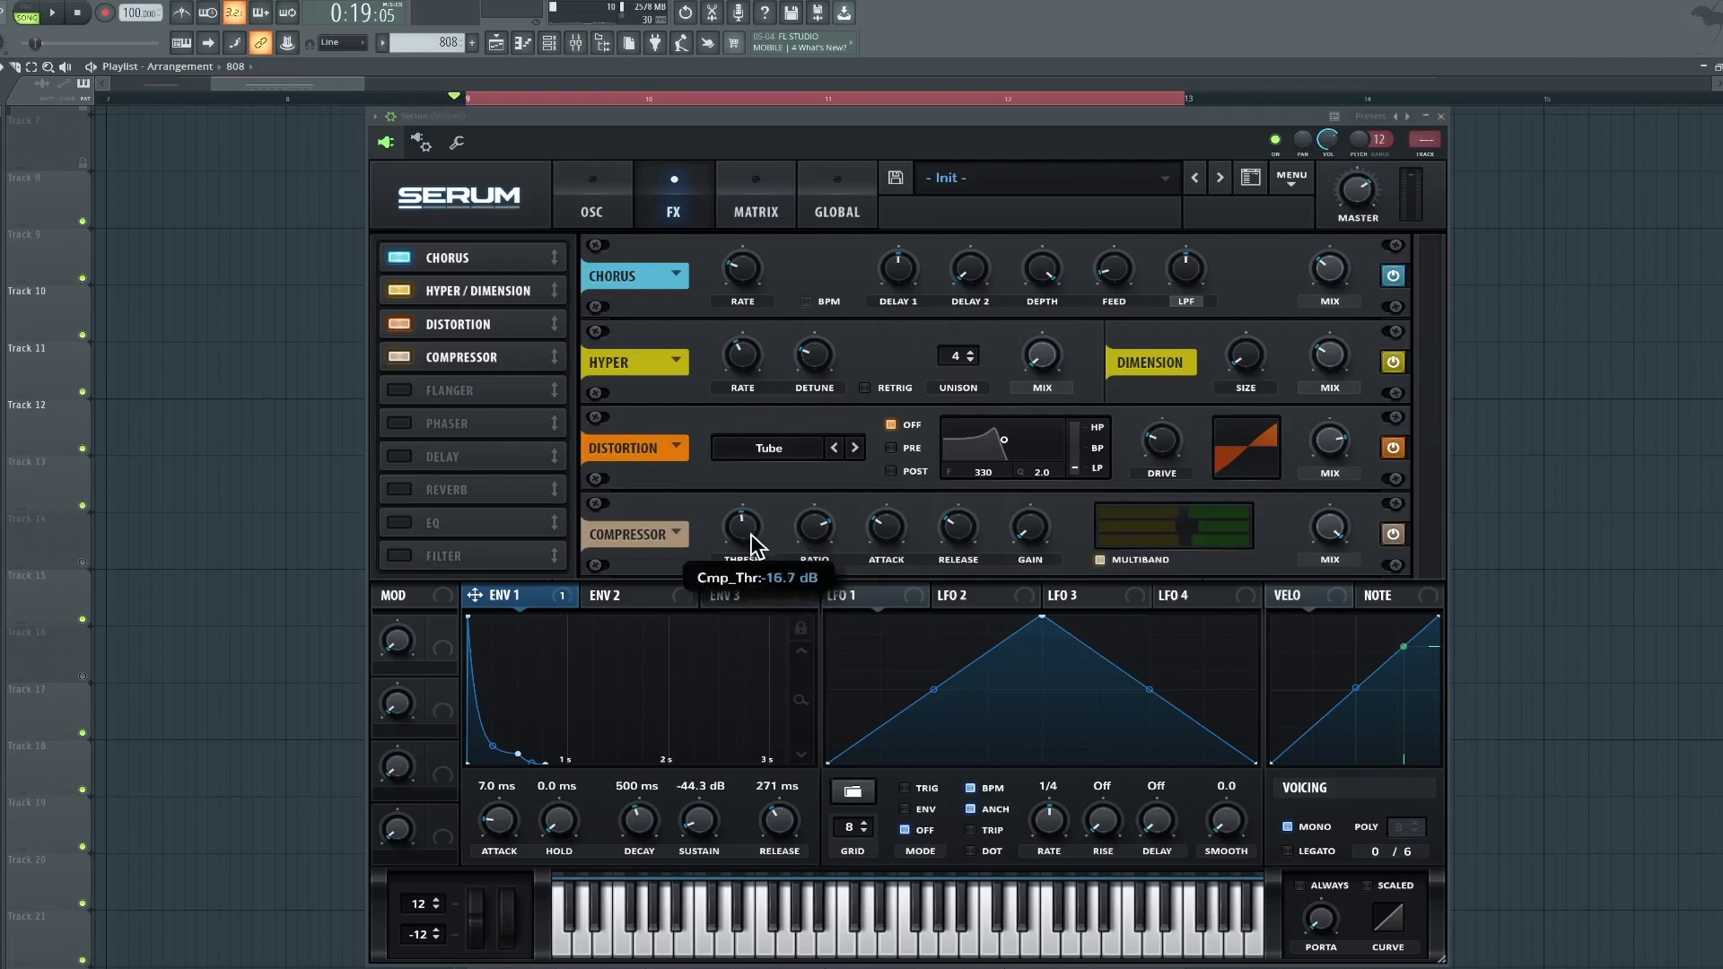
left_click_drag(879, 538, 1037, 511)
Pull back the level boundaries of all three bands in the multiband compressor's display
left_click_drag(1199, 510, 1177, 505)
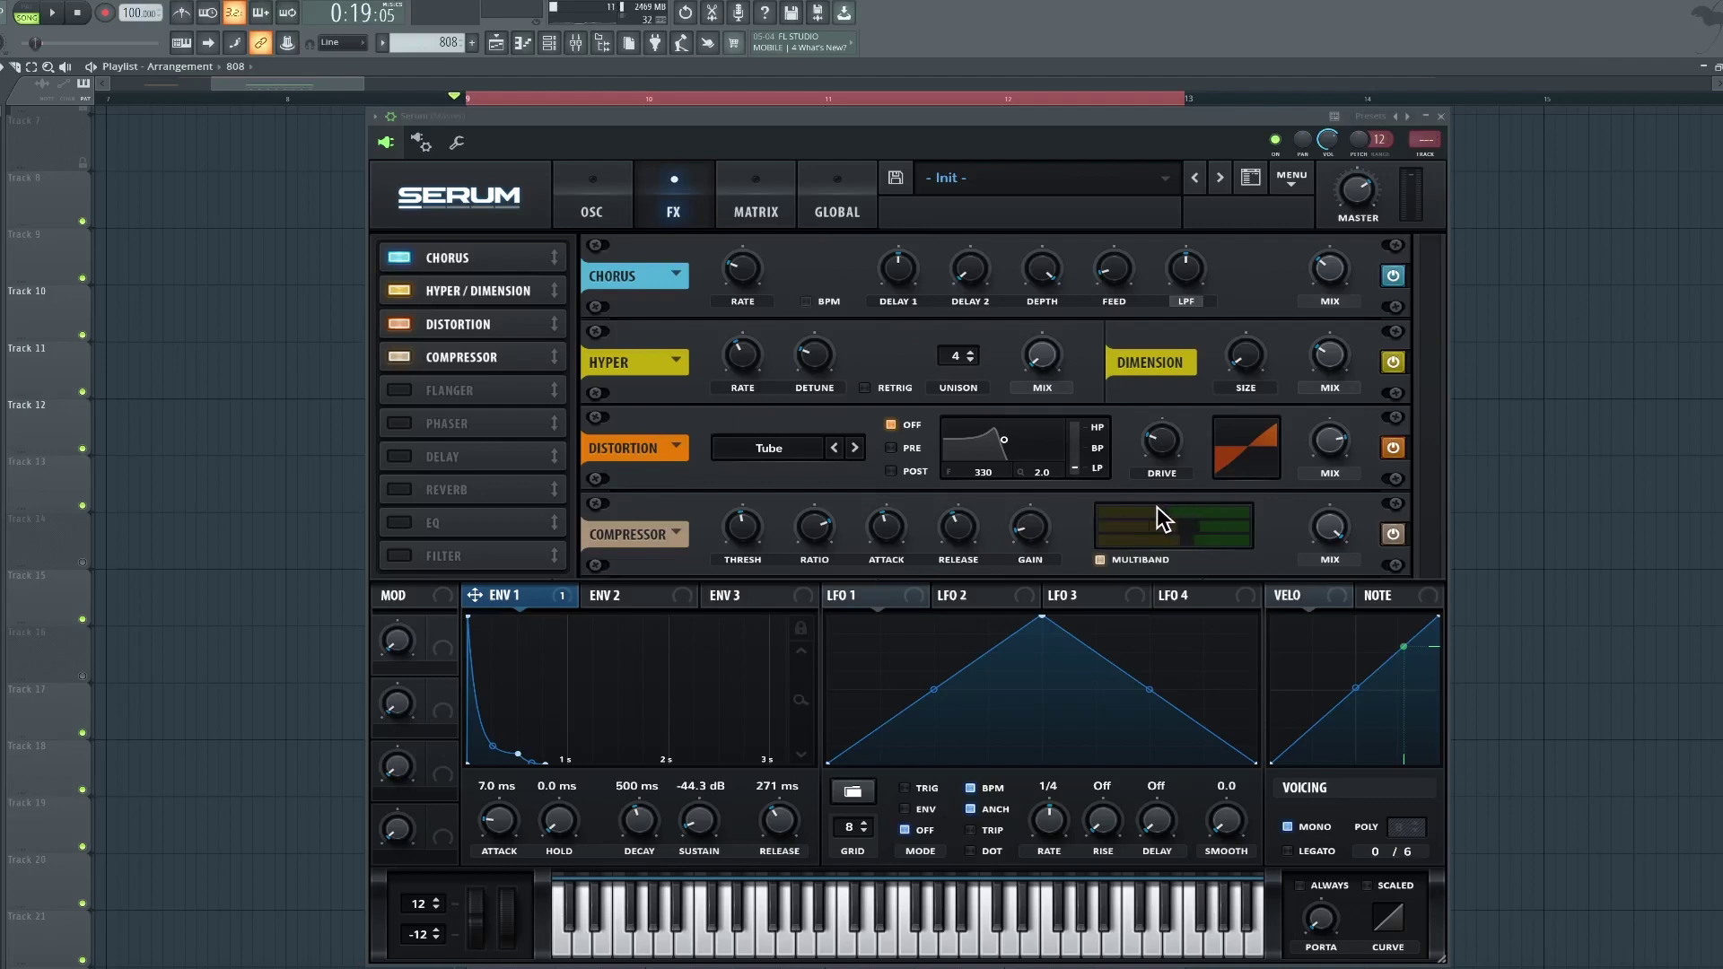
left_click_drag(1200, 526, 1180, 526)
left_click_drag(1201, 540, 1188, 542)
Compare playback with Chorus, Hyper/Dimension, Distortion and Compressor all bypassed and all re-enabled
left_click(1392, 534)
left_click(1392, 448)
left_click(1393, 361)
left_click(1393, 275)
key("space")
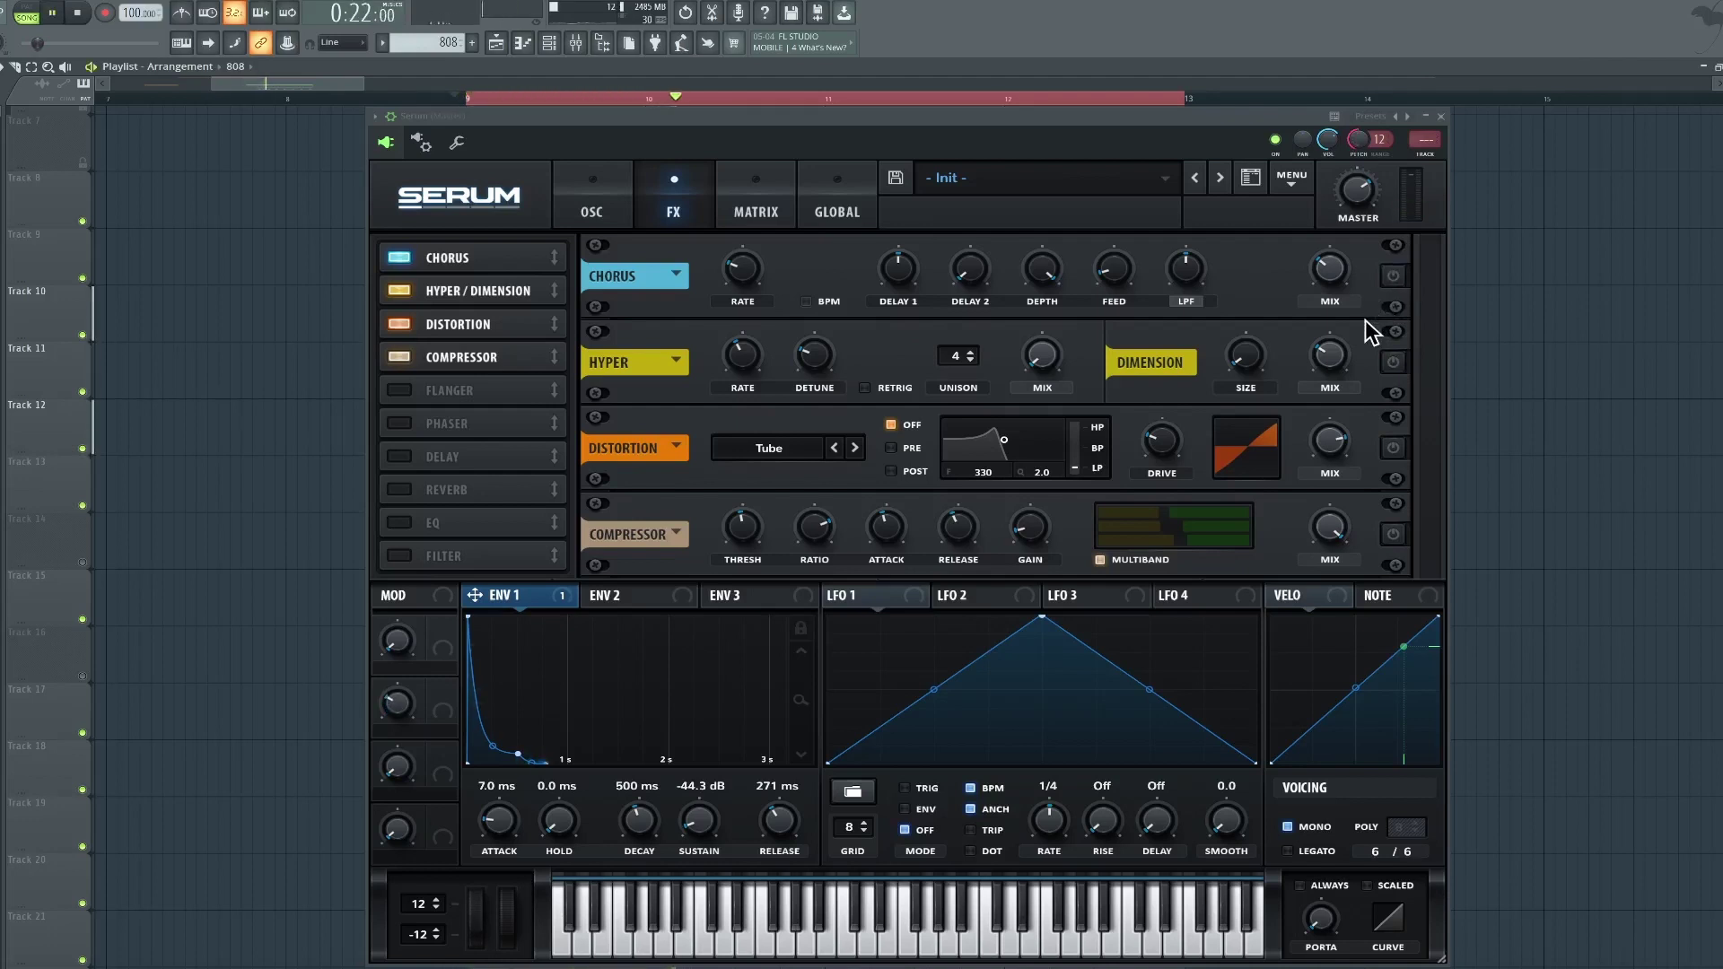
key("space")
left_click(1393, 275)
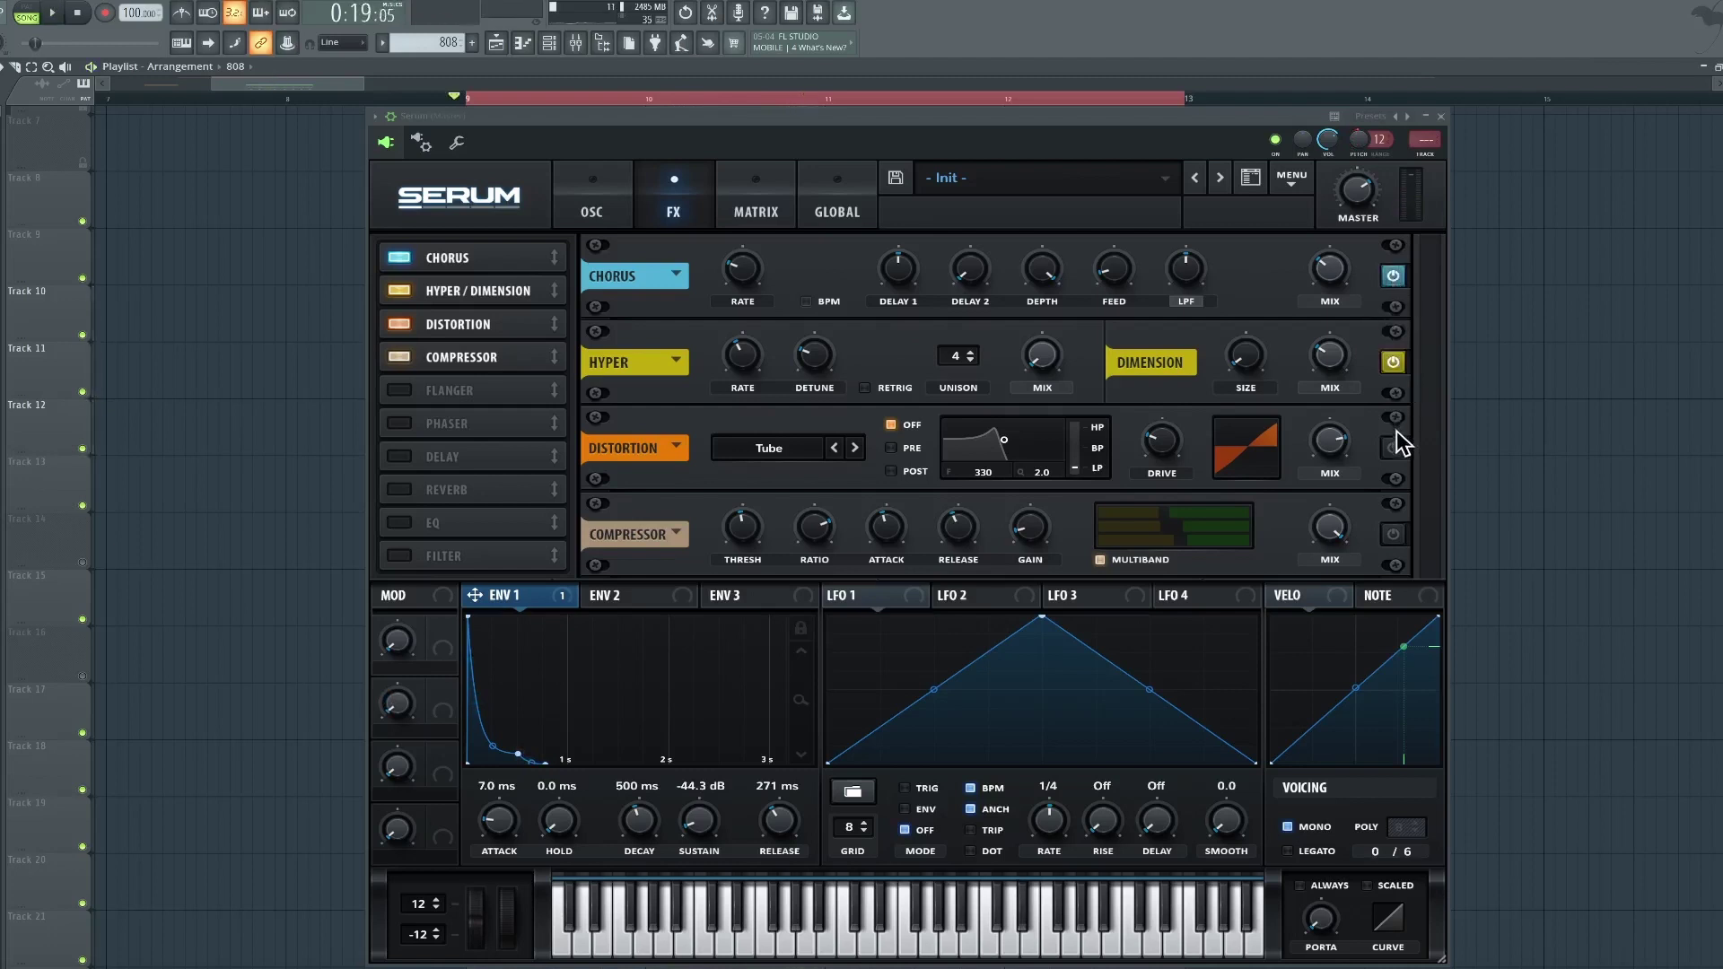
key("space")
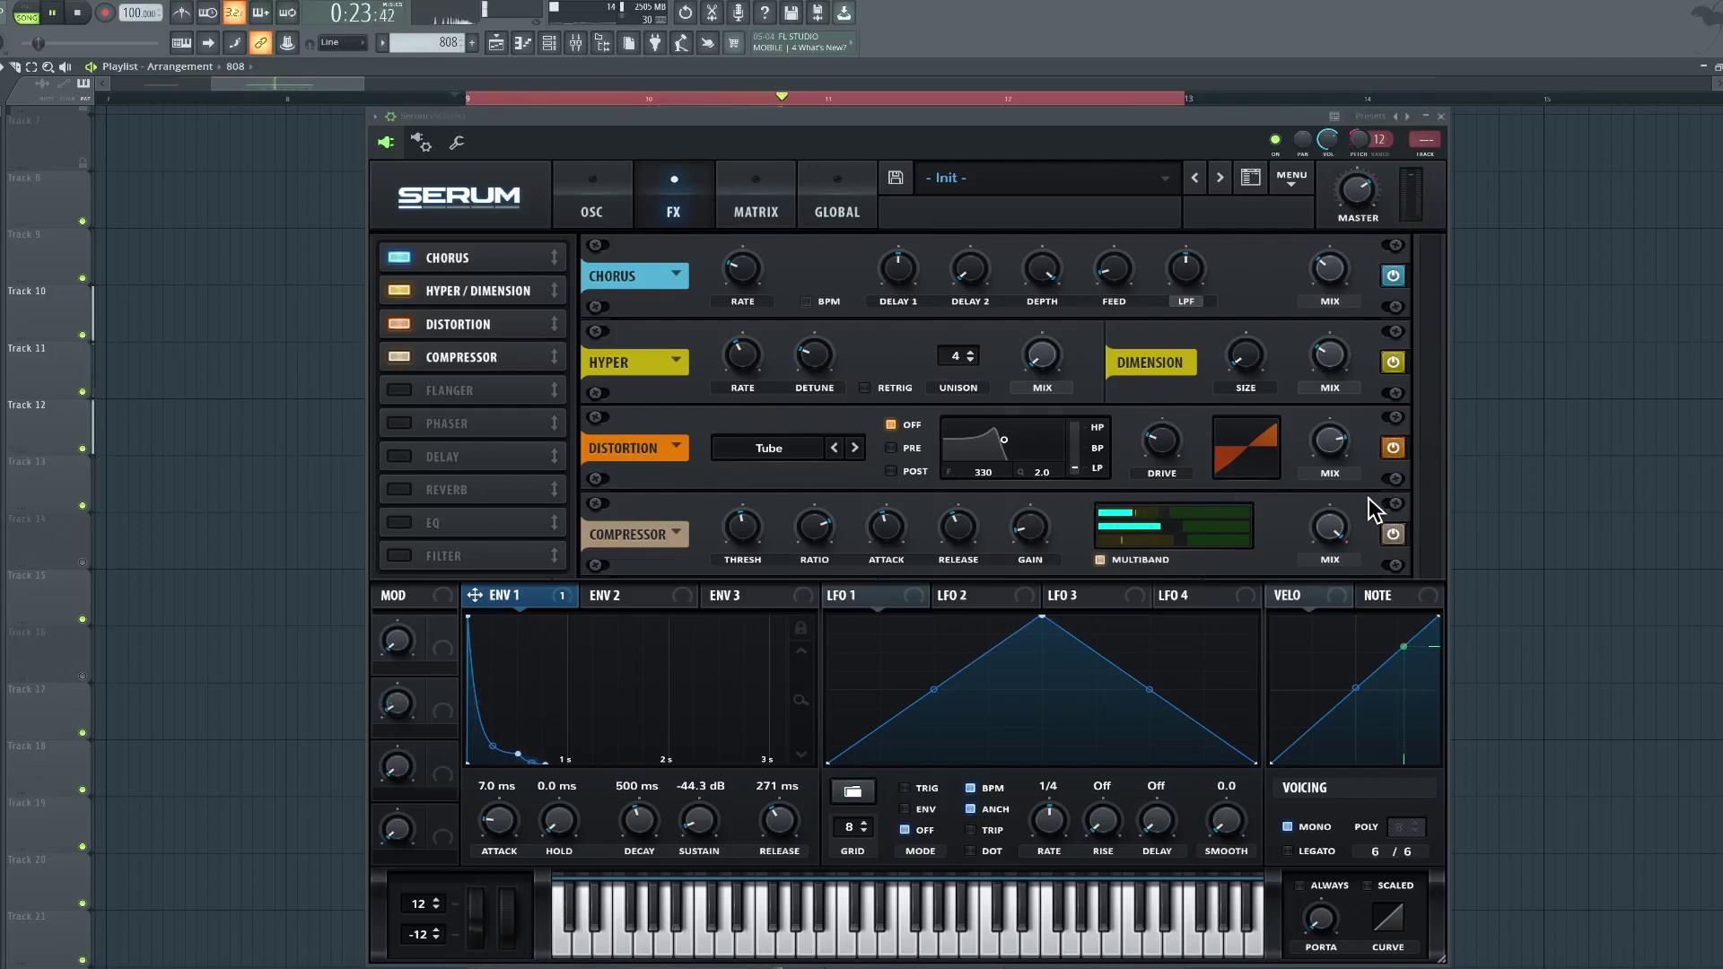
key("space")
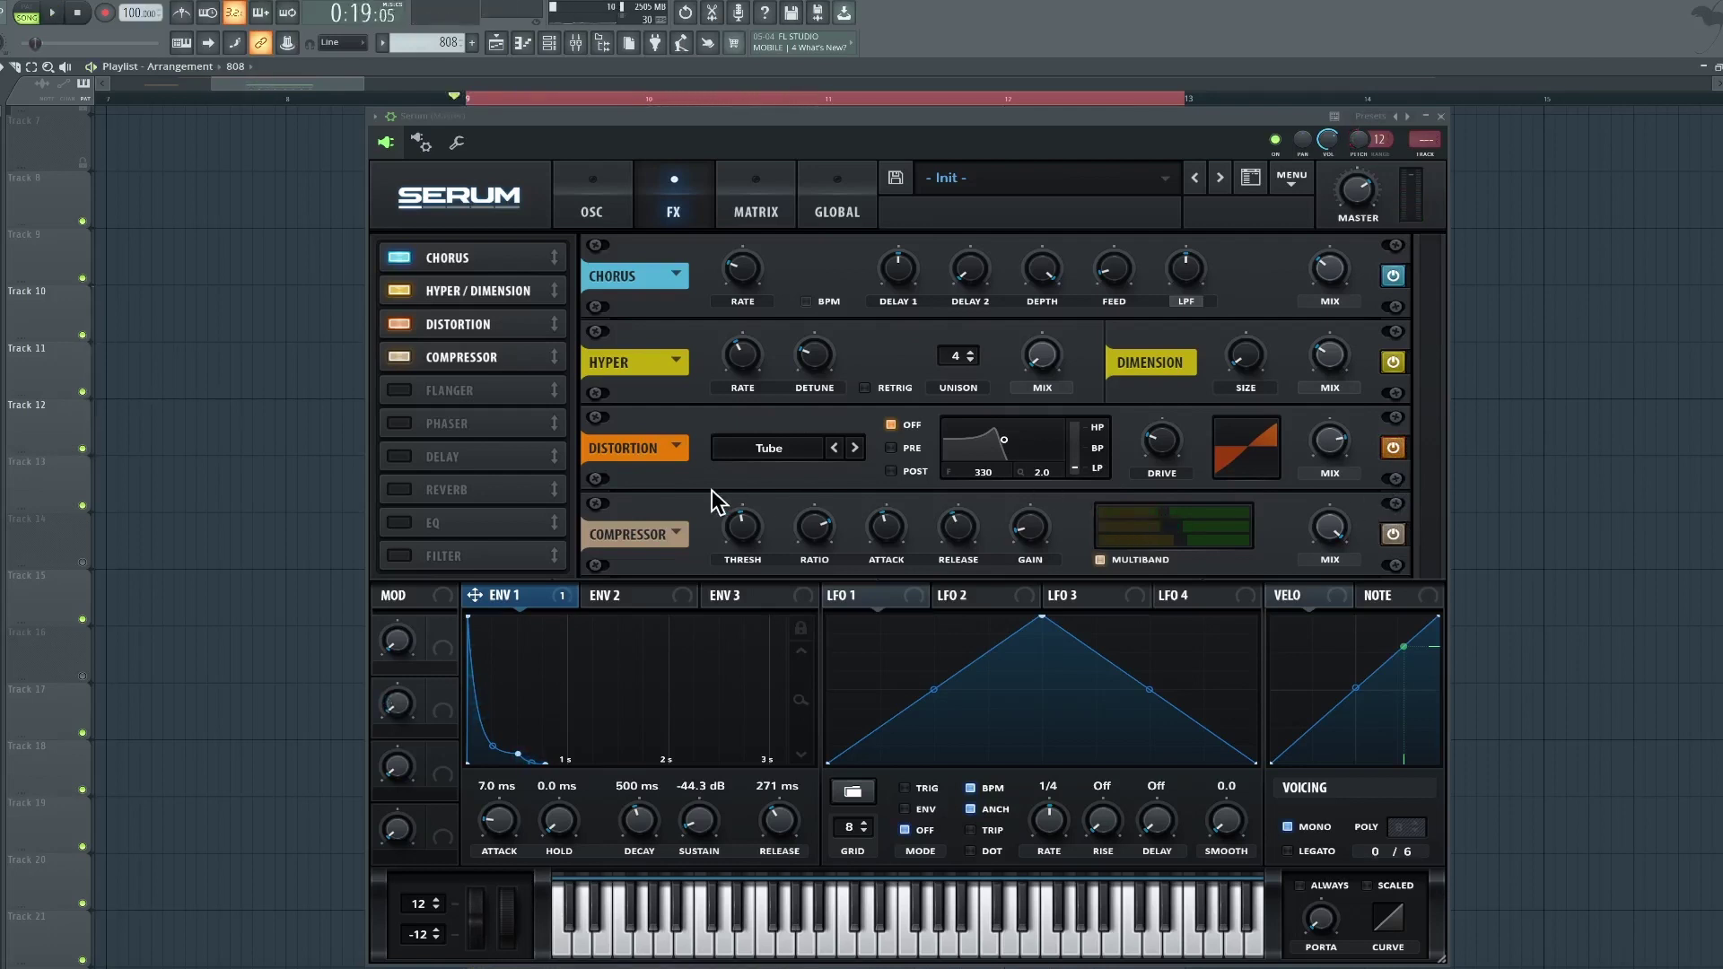
Enable the EQ after the Compressor and make its low band a high-pass at 261 Hz with Q 39
left_click(401, 520)
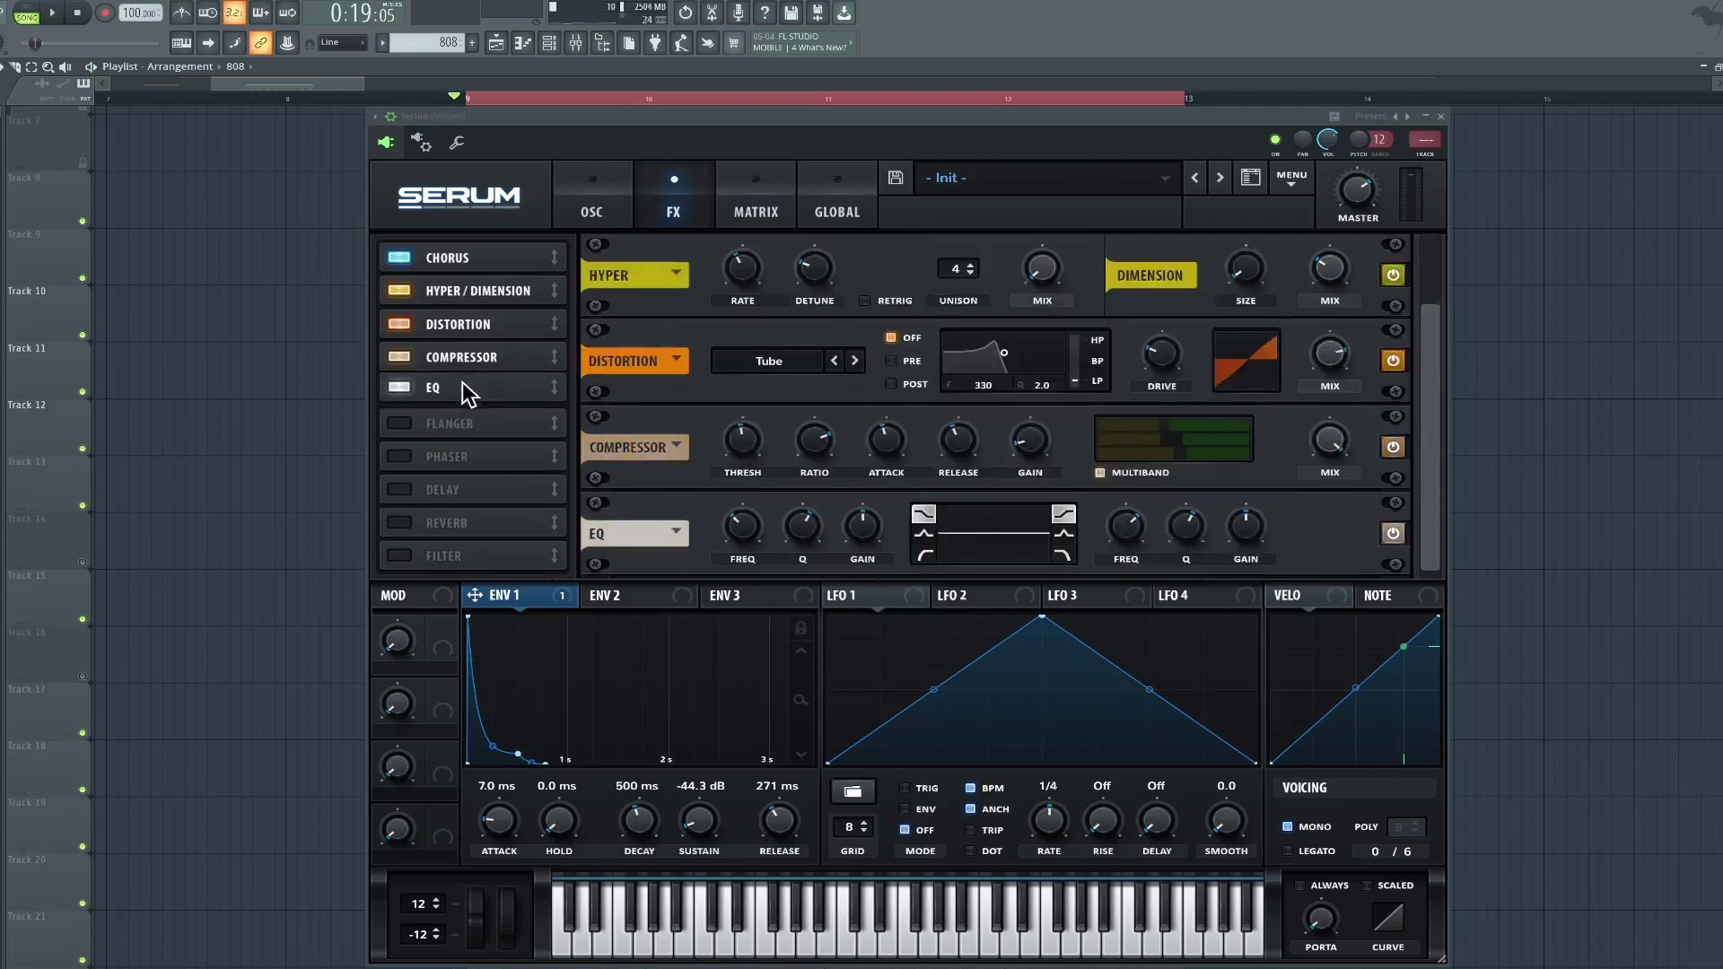
left_click(924, 556)
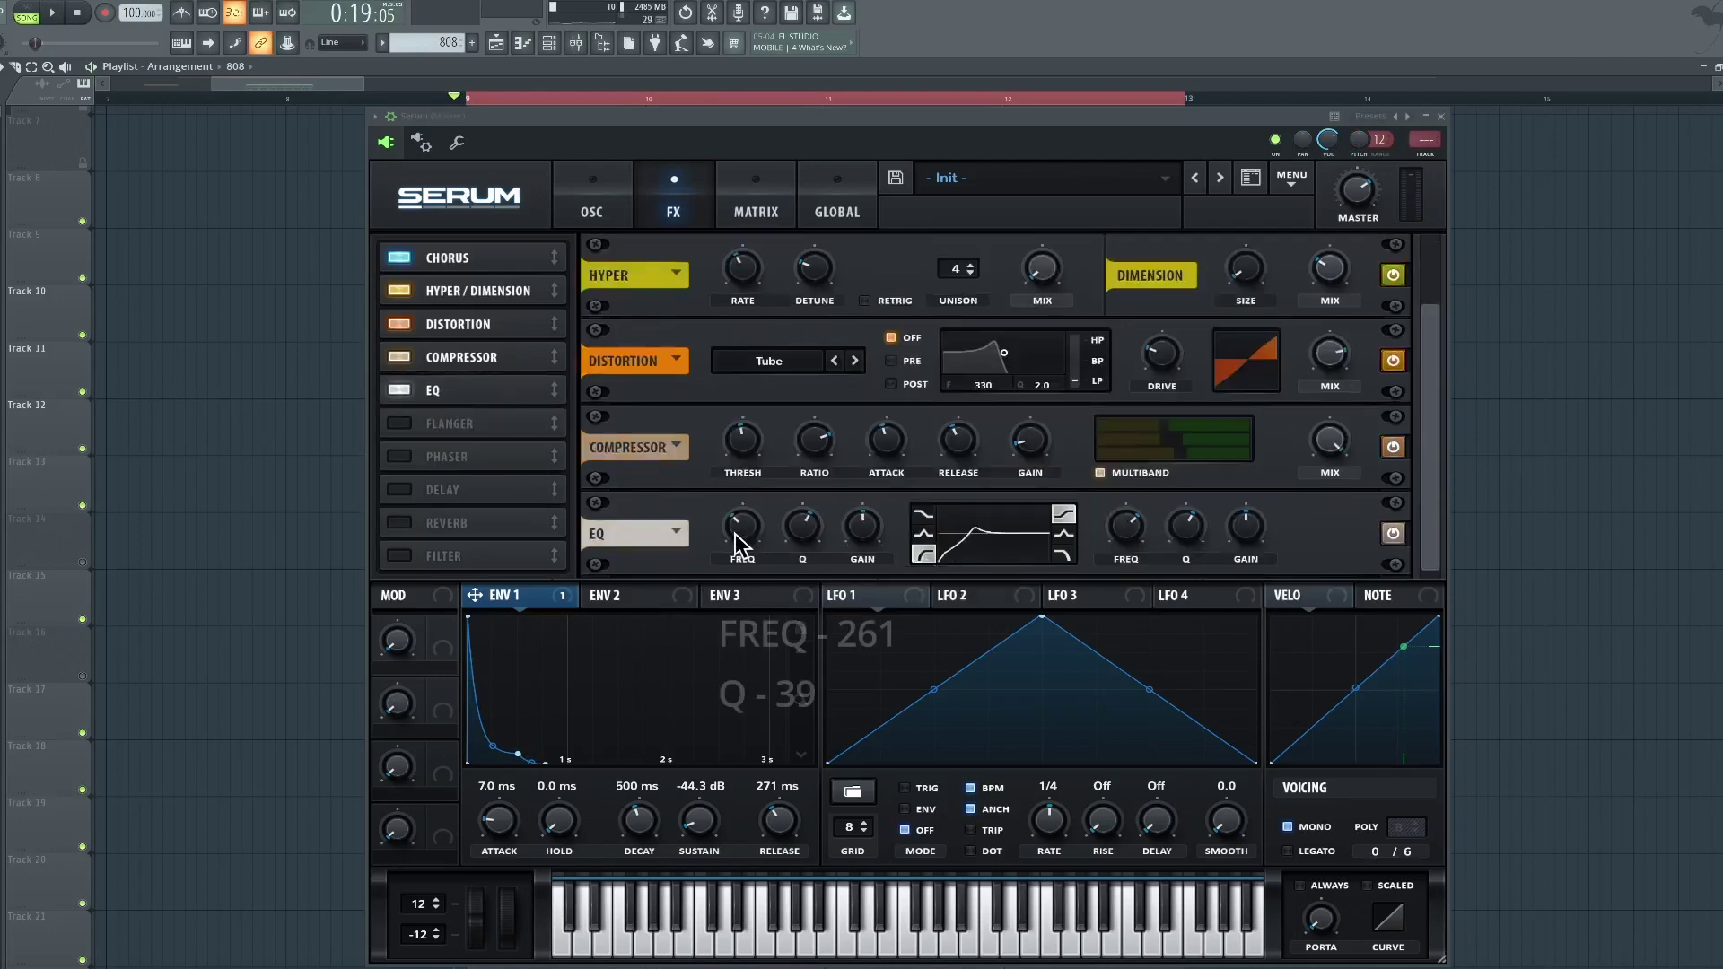
type("261")
key("Return")
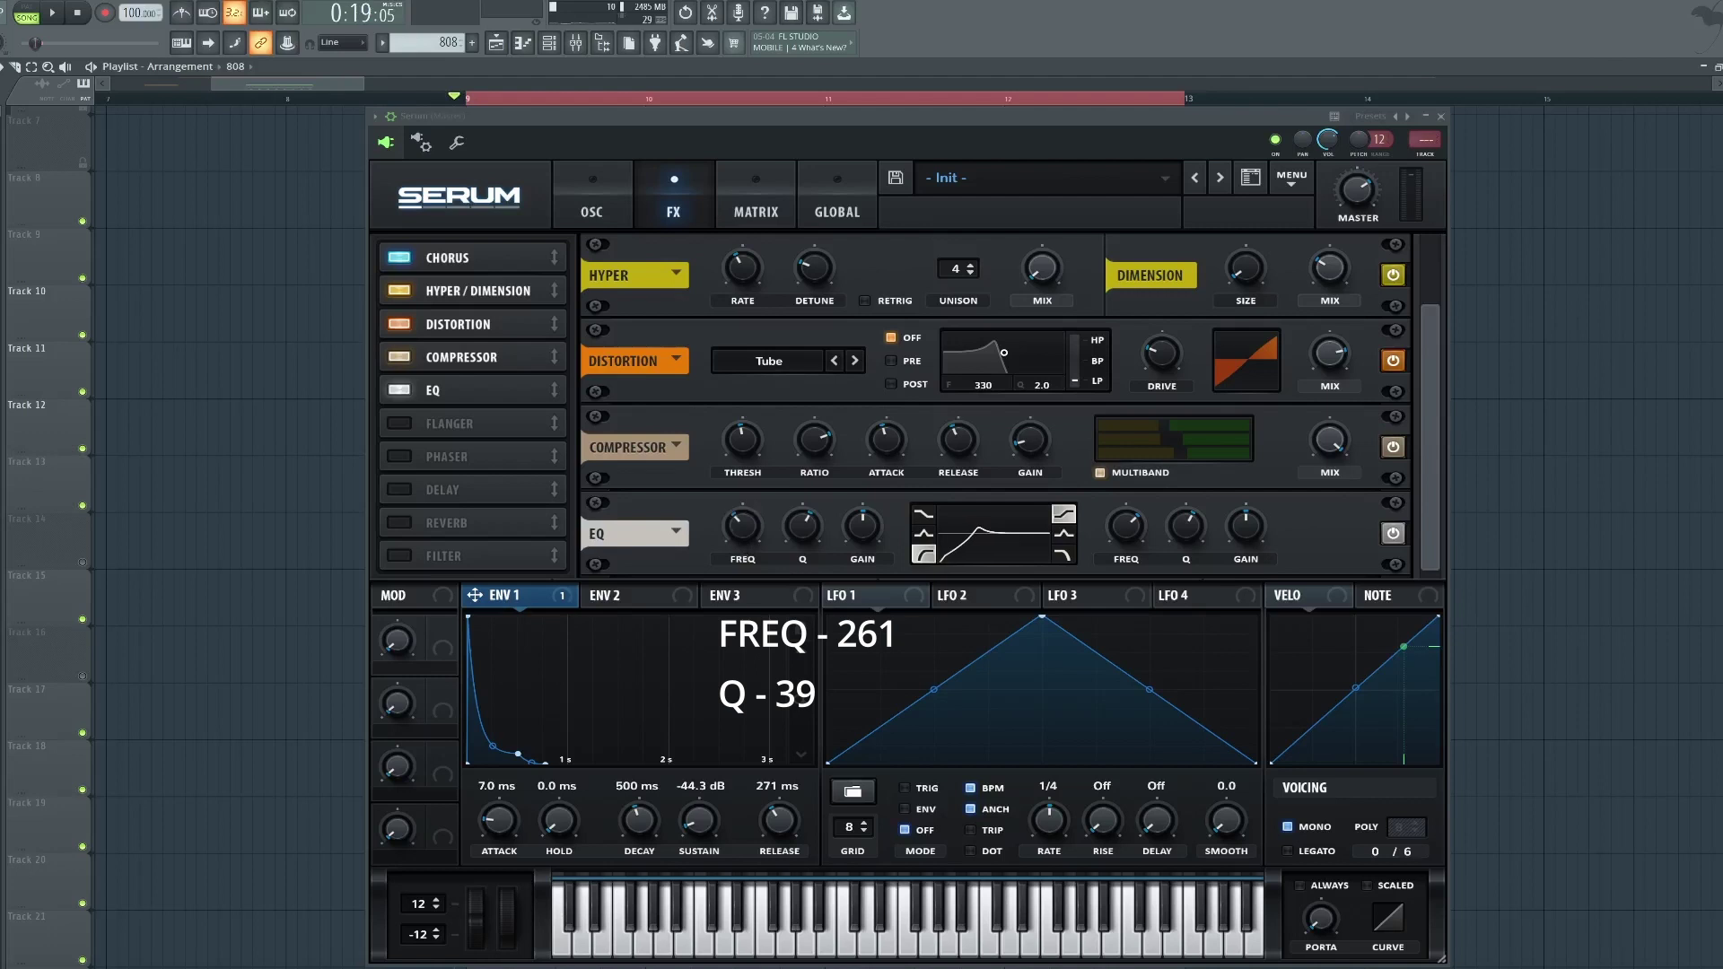
double_click(804, 529)
type("39")
key("Return")
Switch the EQ's high band to a peak shape at 2036 Hz with Q 39 and gain 2.2 dB
left_click(1064, 534)
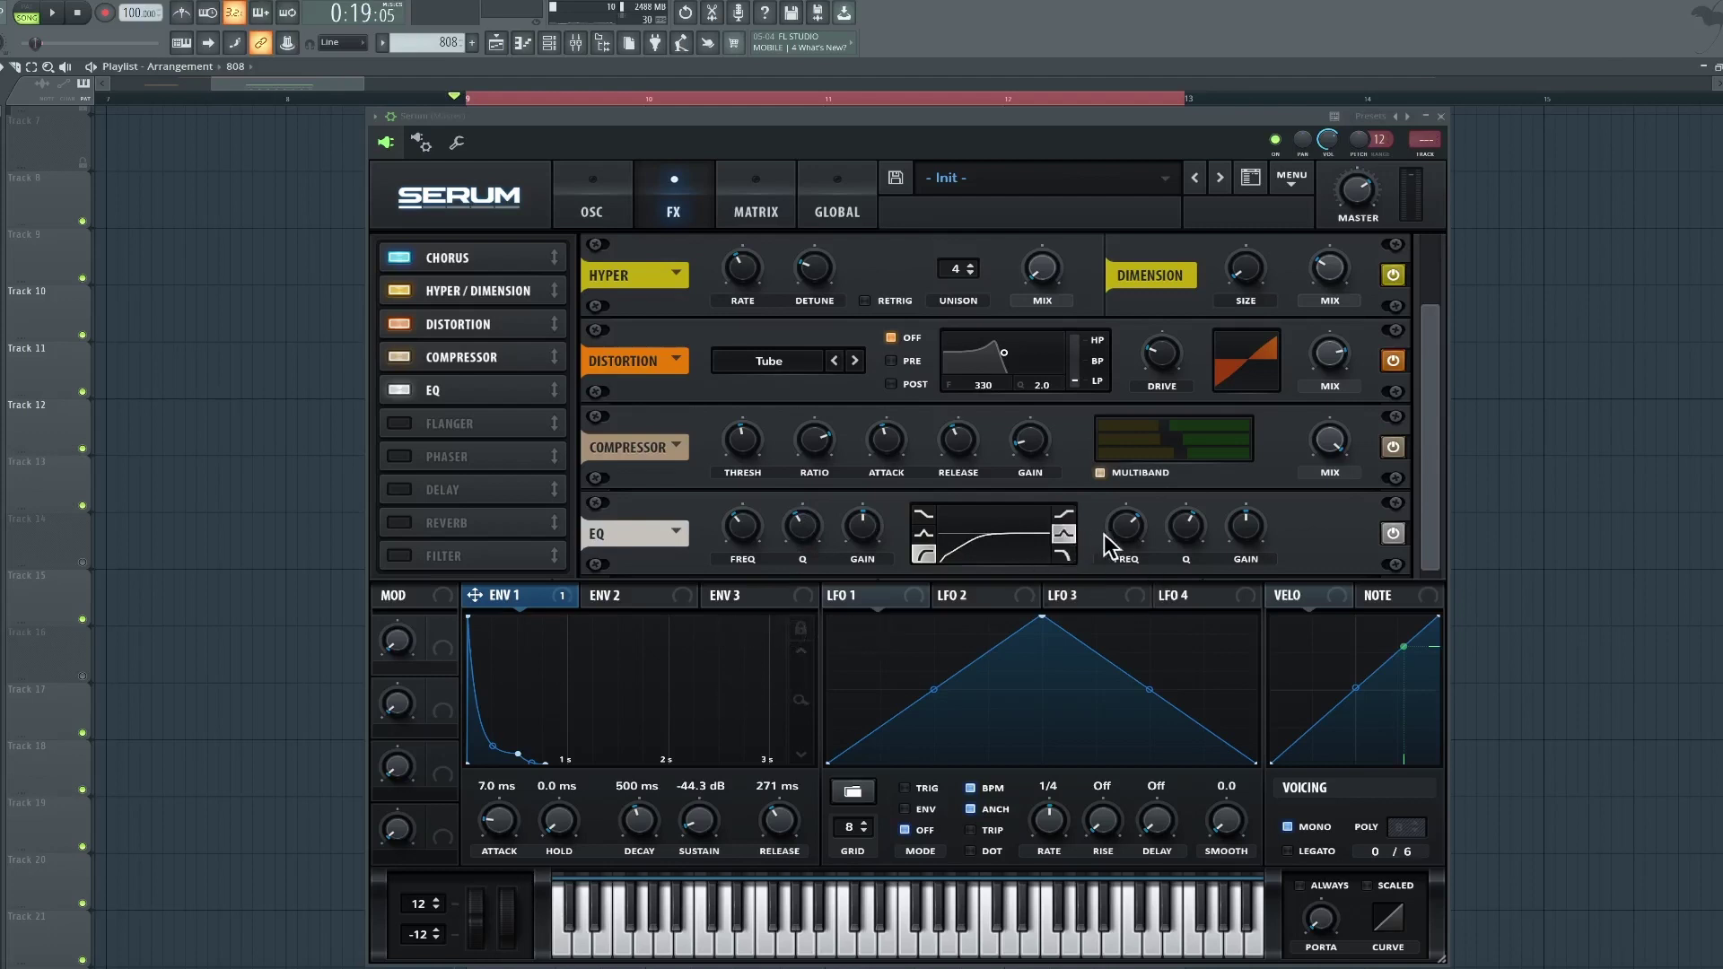
double_click(1134, 531)
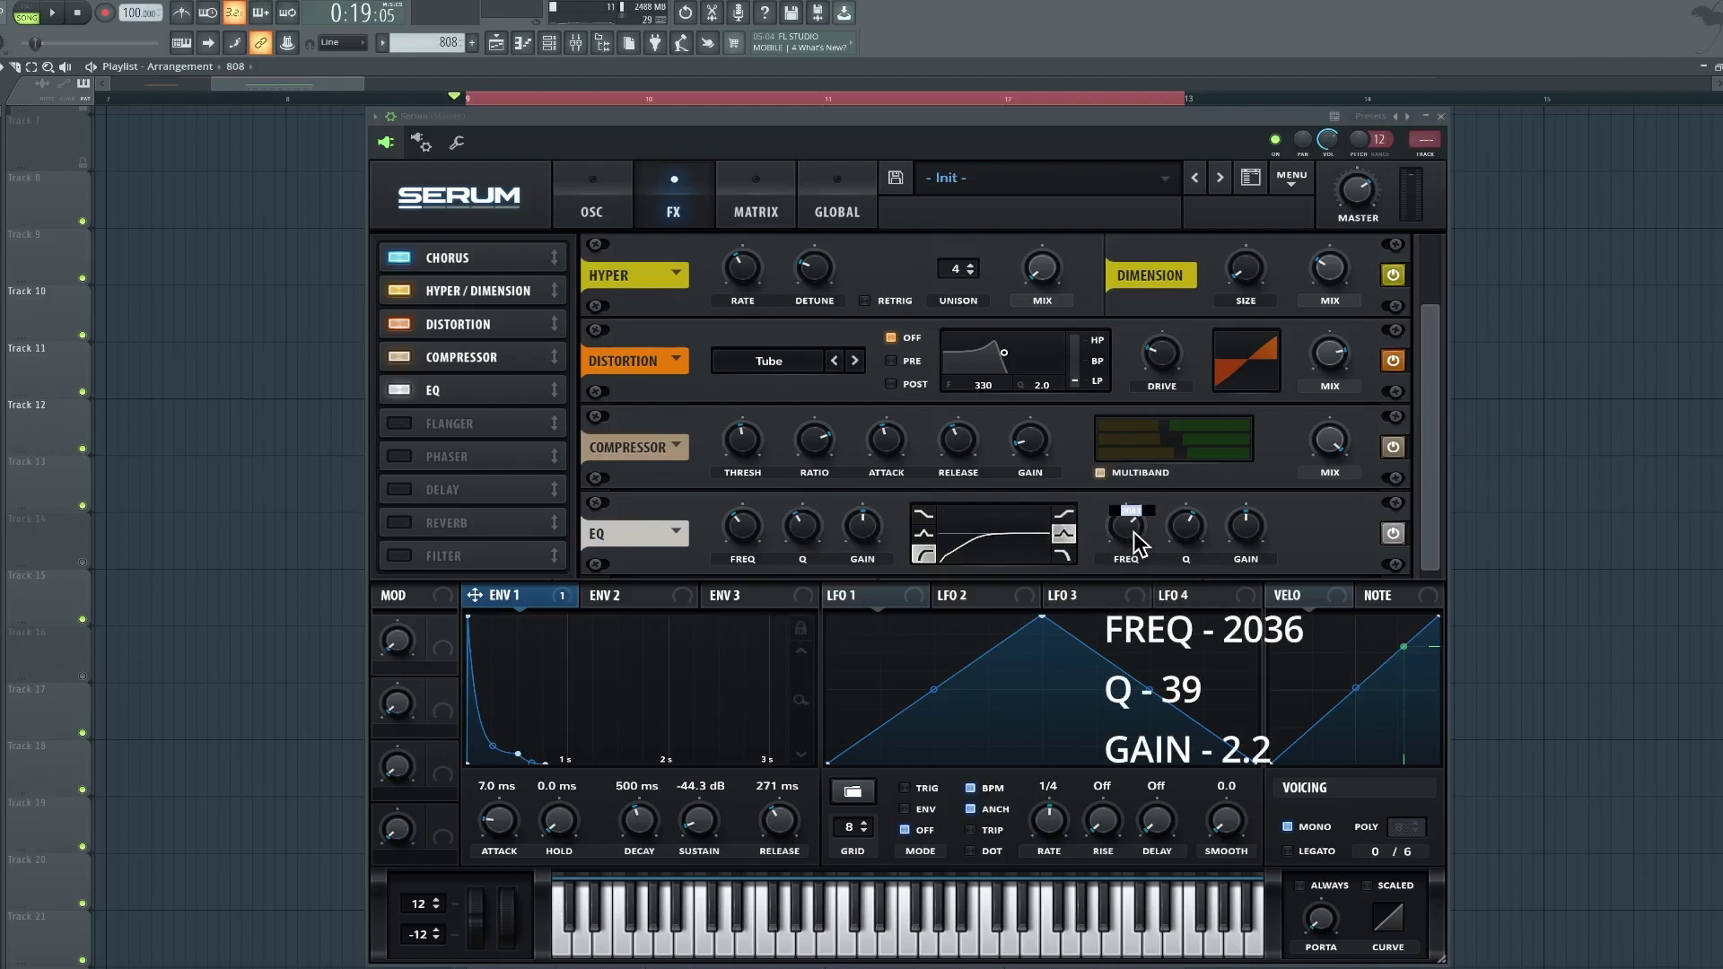
type("2036")
key("Return")
double_click(1188, 535)
key("Return")
double_click(1257, 530)
type("2.2")
key("Return")
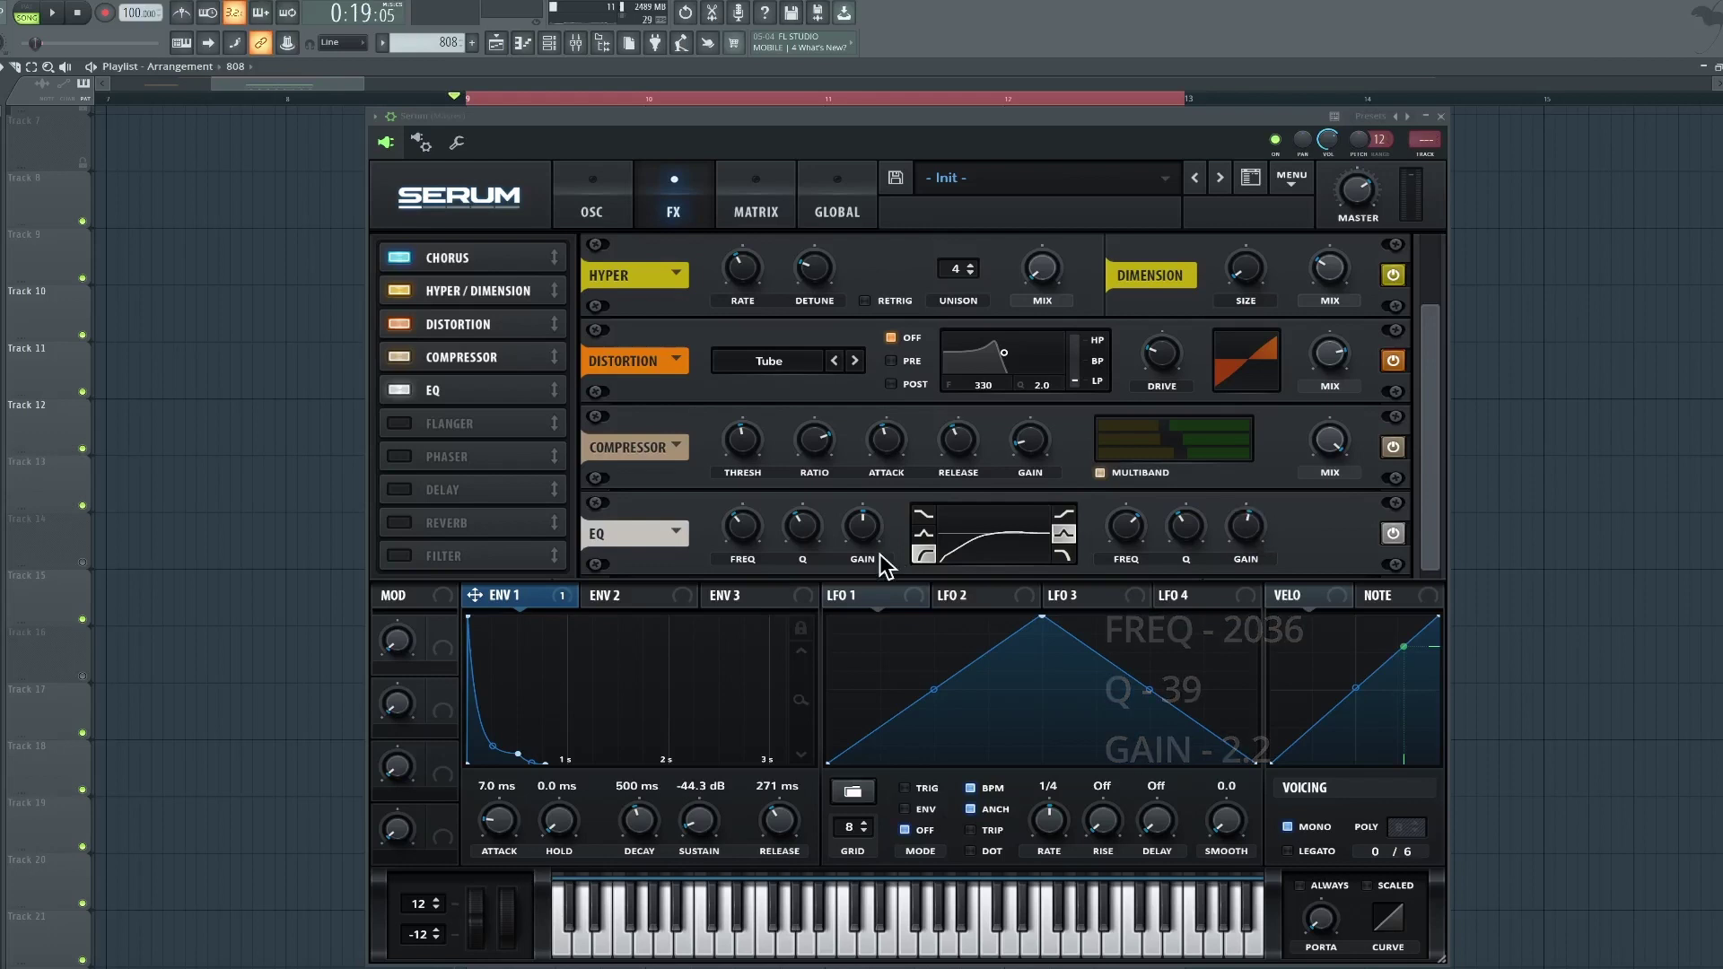
Enable the Delay after the EQ as ping-pong with left time 1/8, filter 2872 Hz at Q 2.1, and a lower mix
left_click(488, 489)
left_click_drag(427, 490, 442, 429)
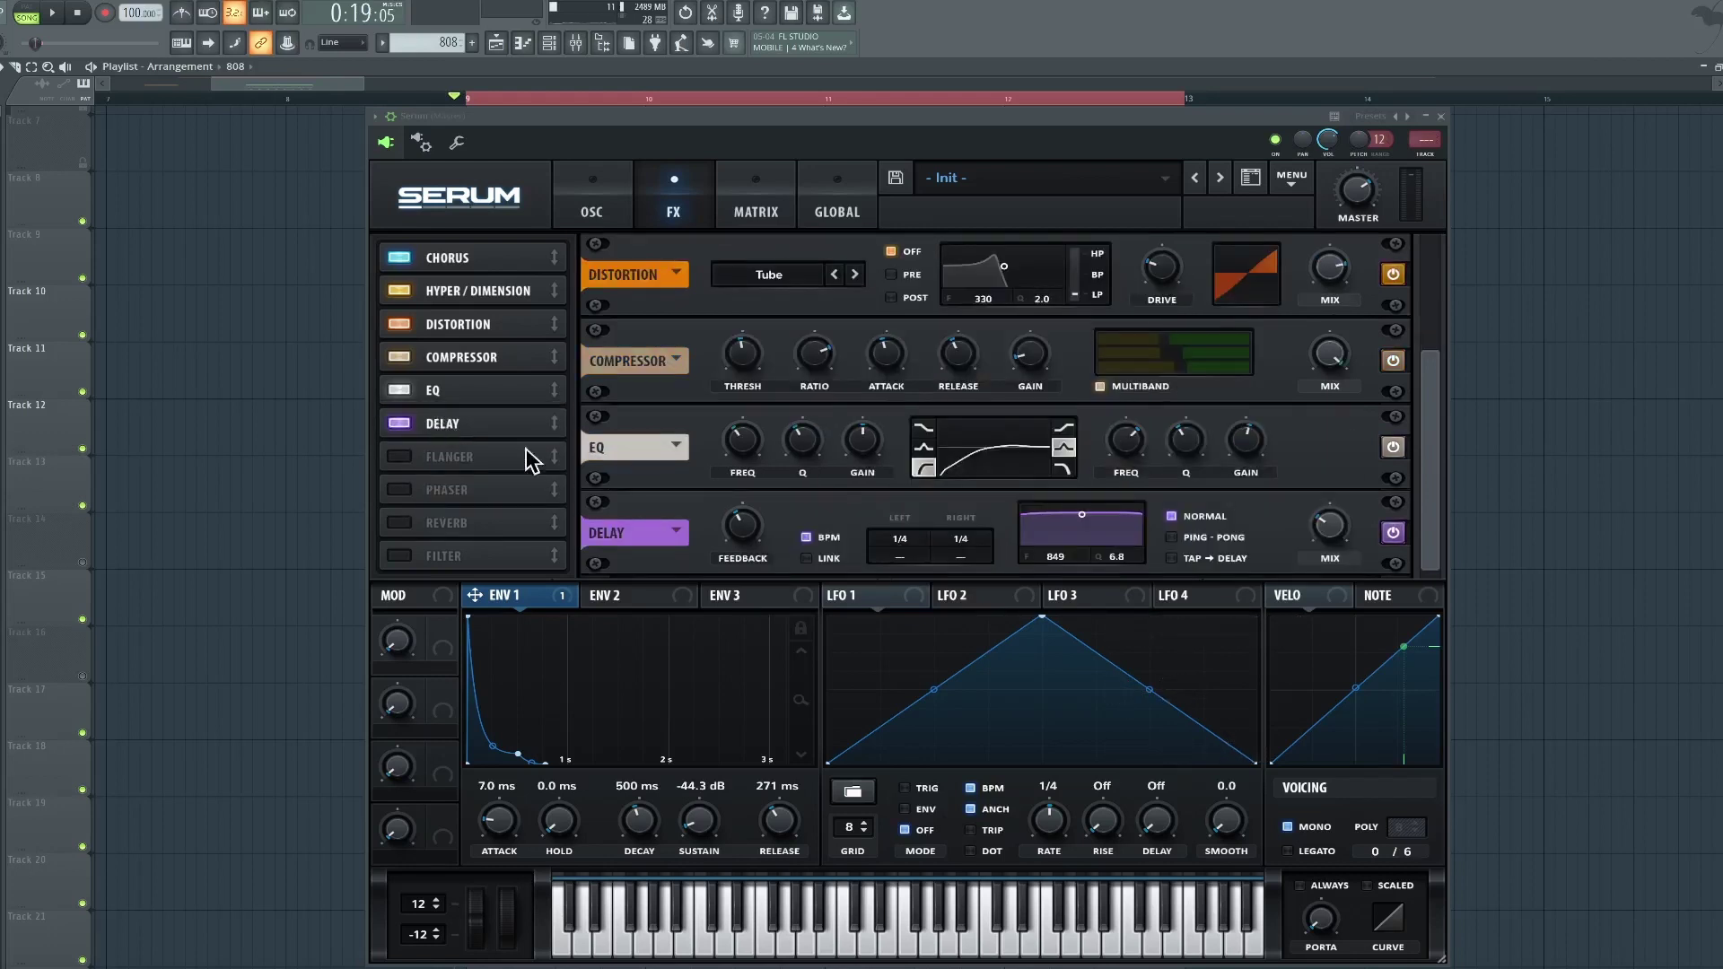
left_click_drag(900, 541, 905, 556)
left_click_drag(1083, 523, 1106, 536)
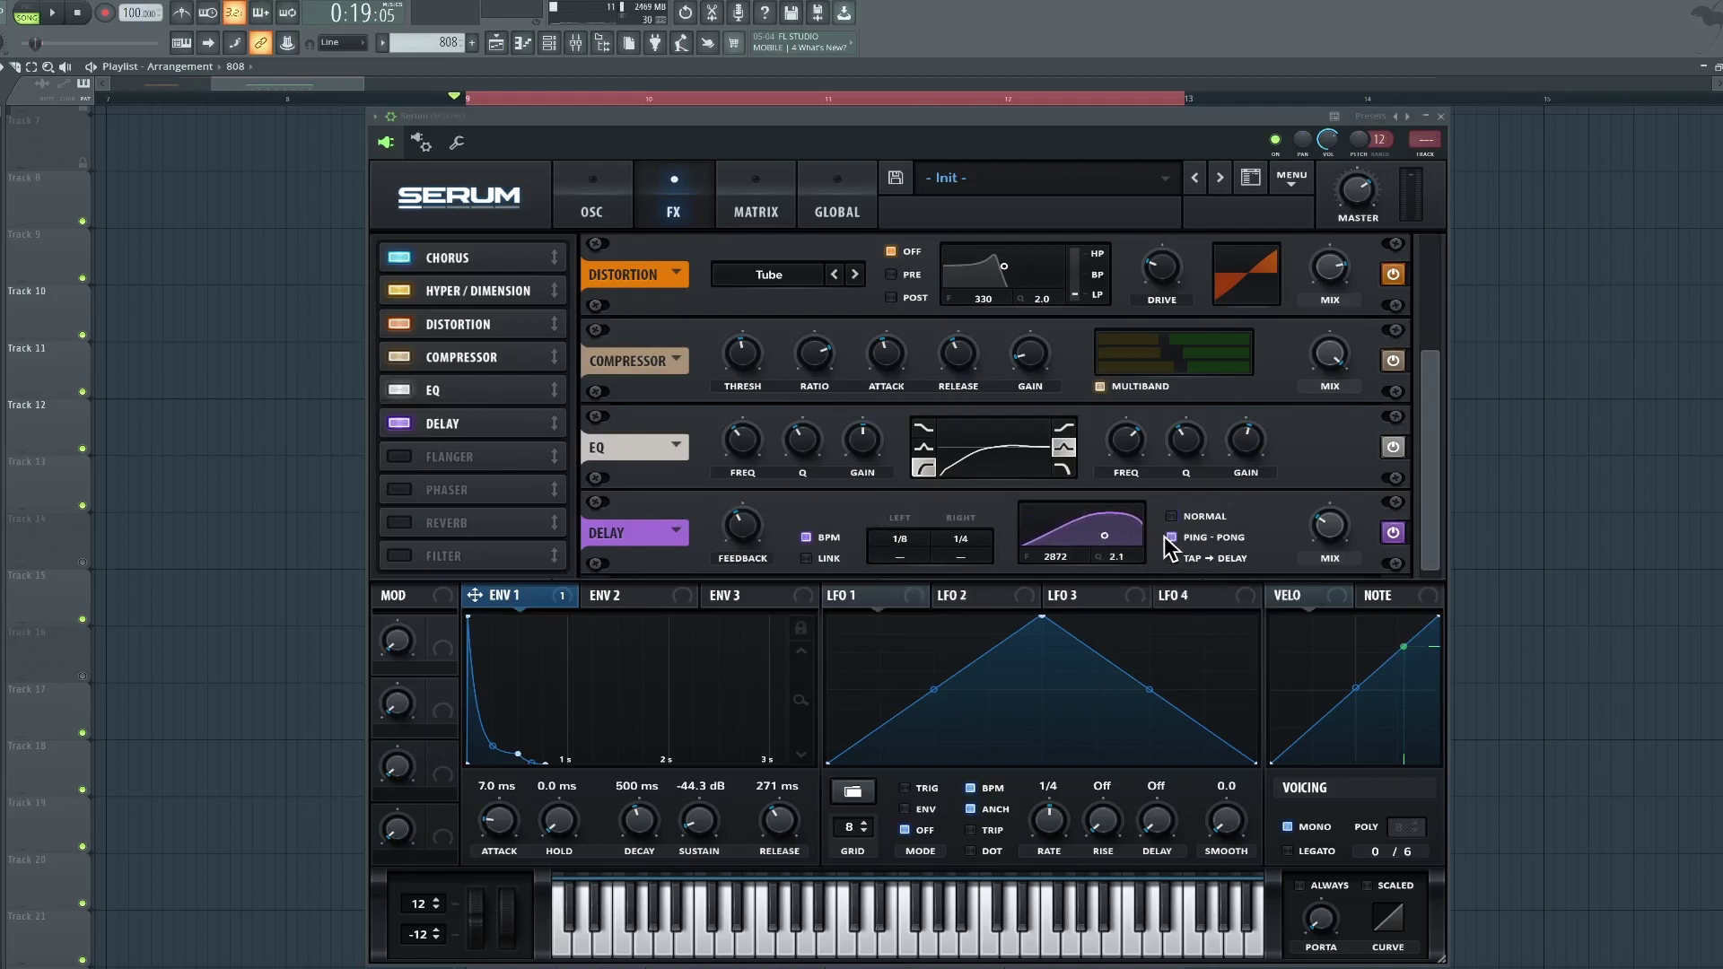
left_click_drag(1331, 538, 1326, 557)
Enable the Reverb directly after the Delay, choose the Plate type and set its size to 20%
left_click(446, 523)
left_click_drag(451, 528, 478, 460)
left_click(714, 523)
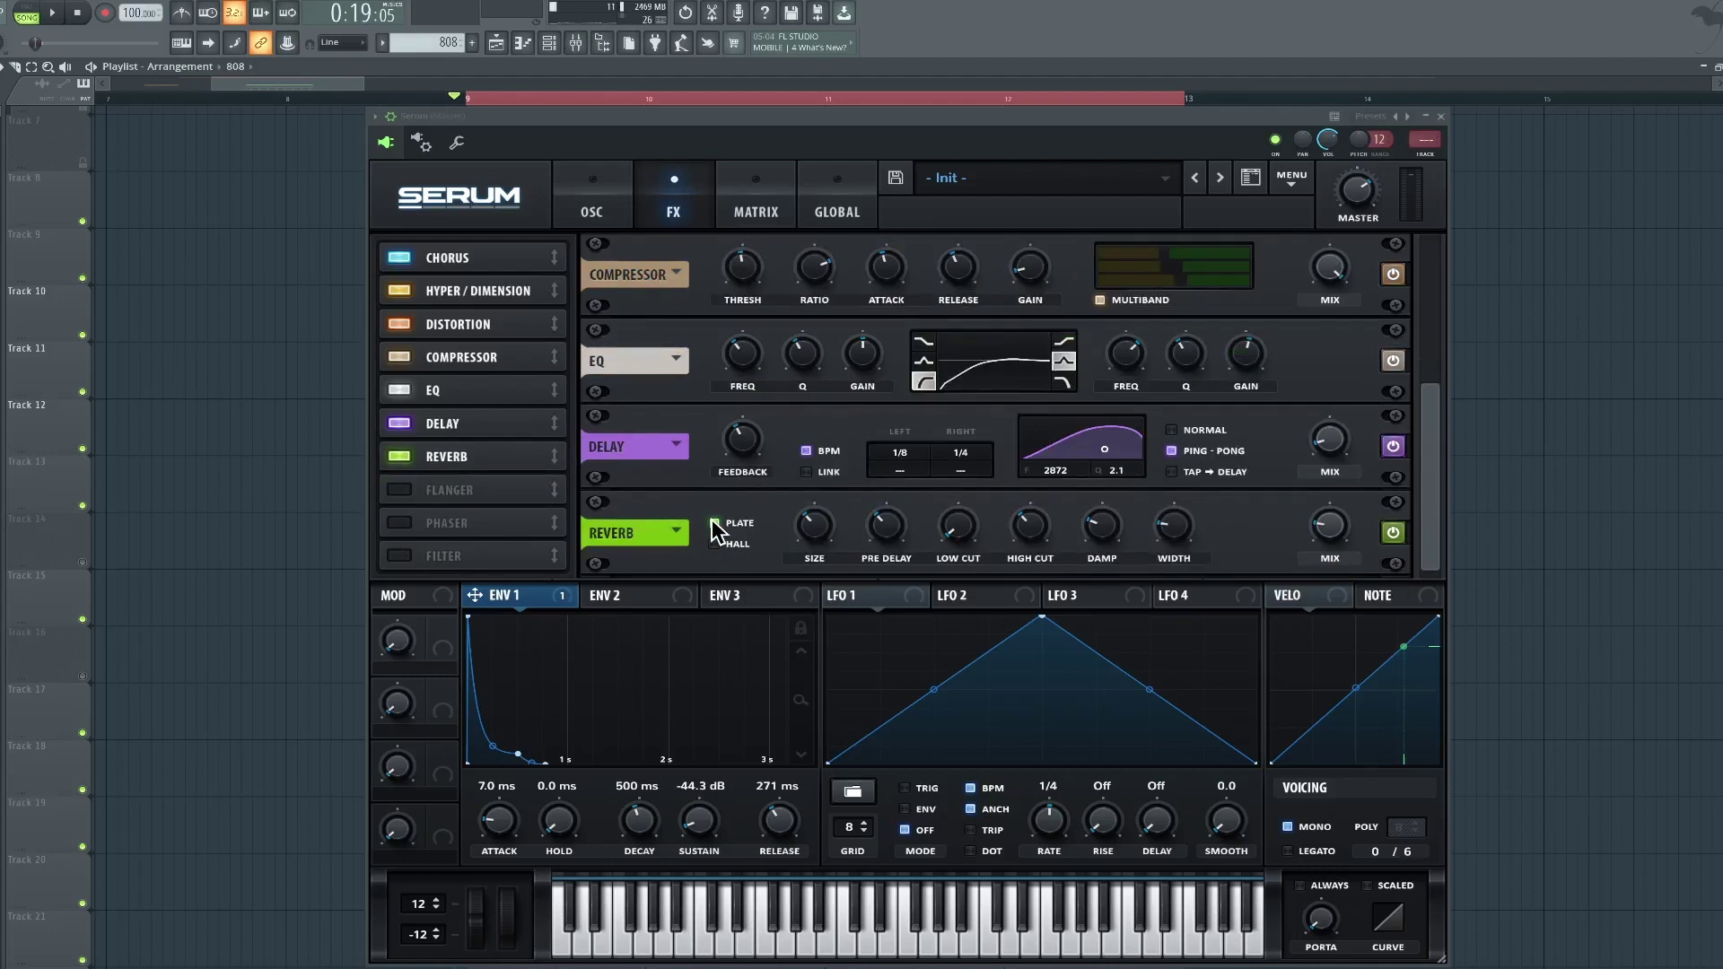
left_click_drag(819, 536, 821, 561)
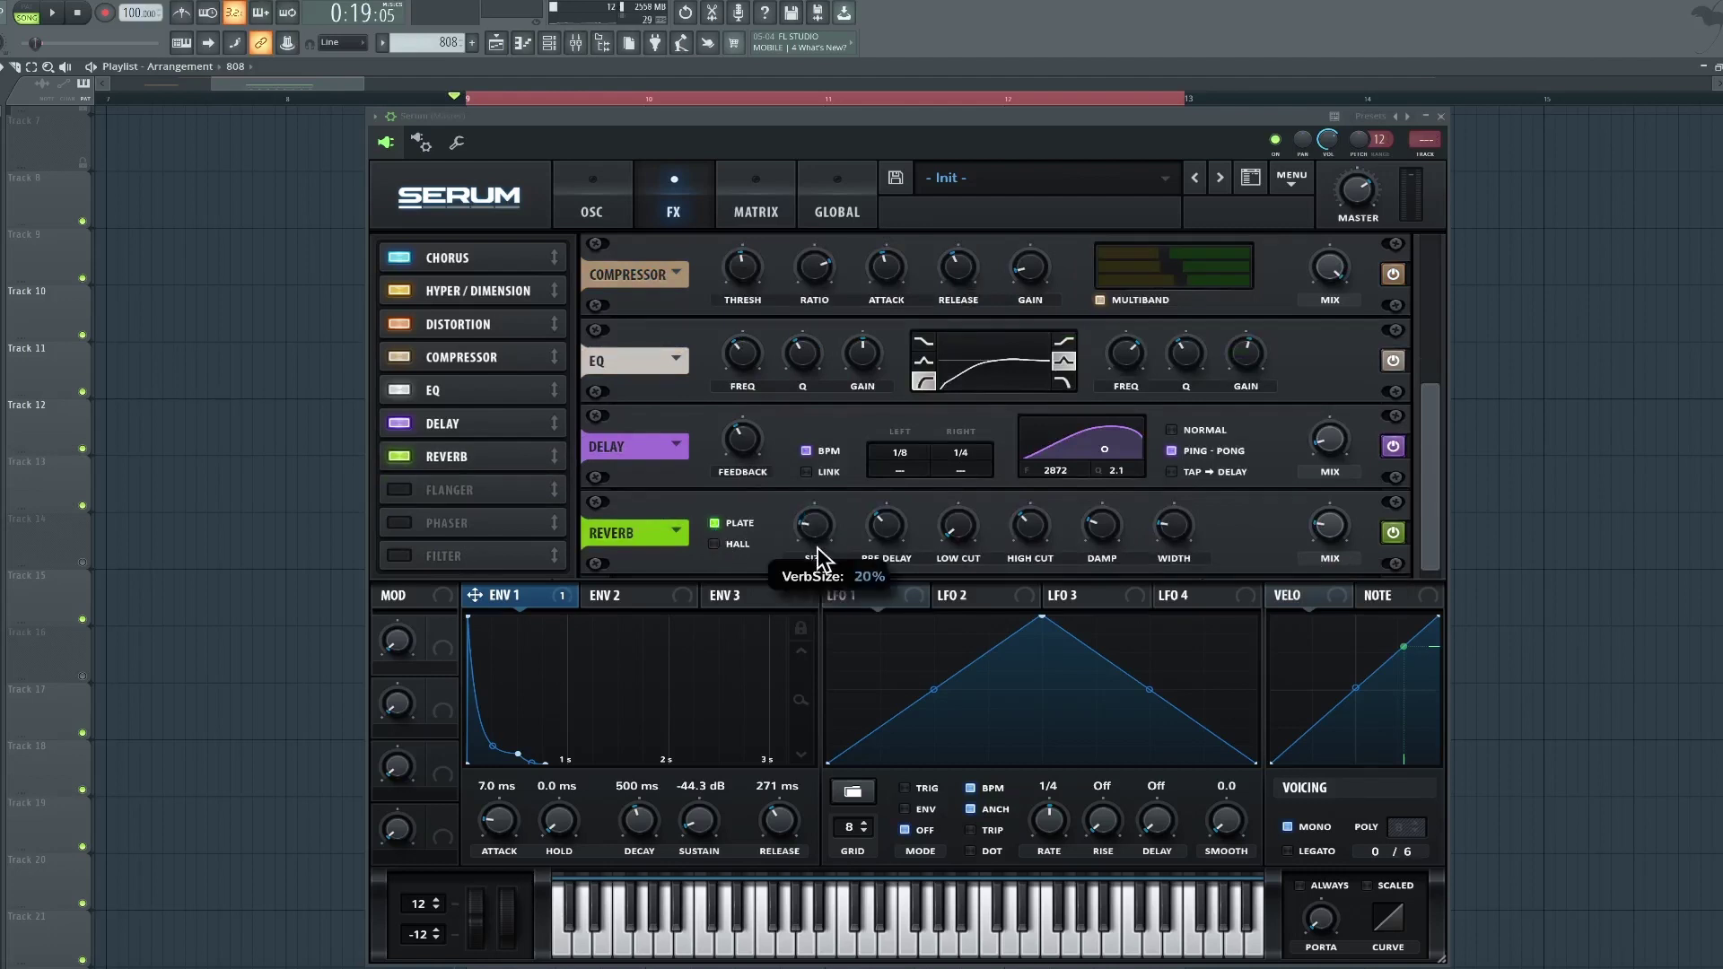
Raise the Reverb's low cut, set its mix to 32% and modulate the mix slightly with Env 1
mouse_move(890, 525)
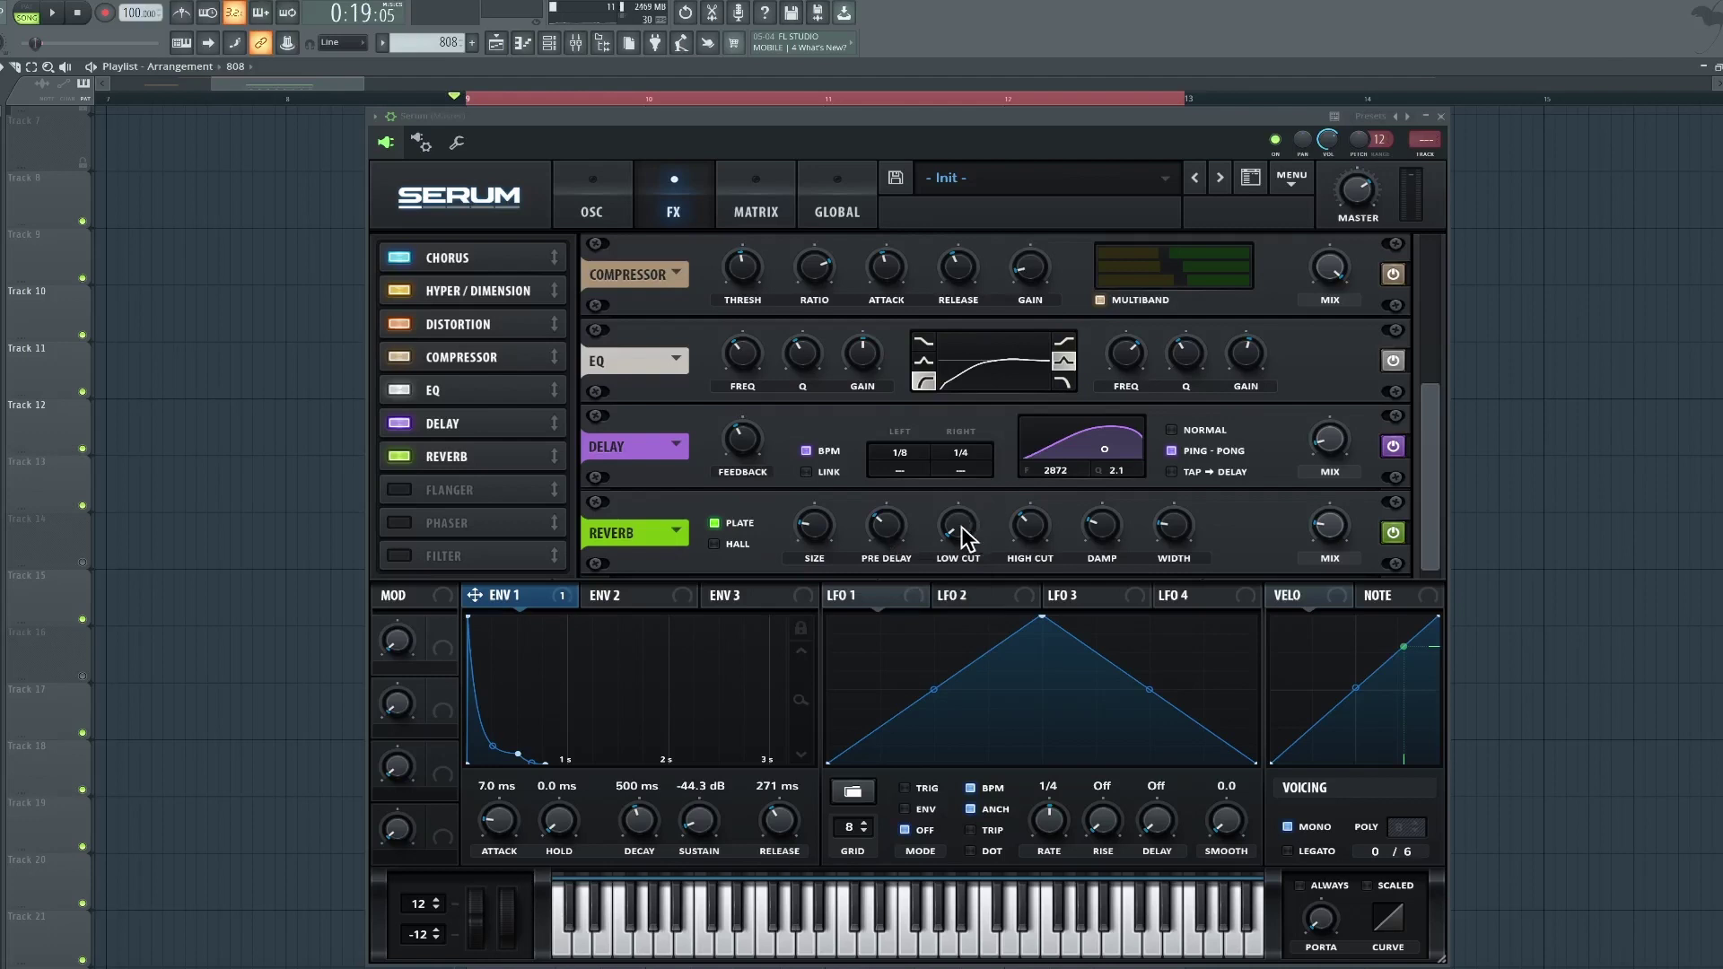
left_click_drag(961, 526, 962, 486)
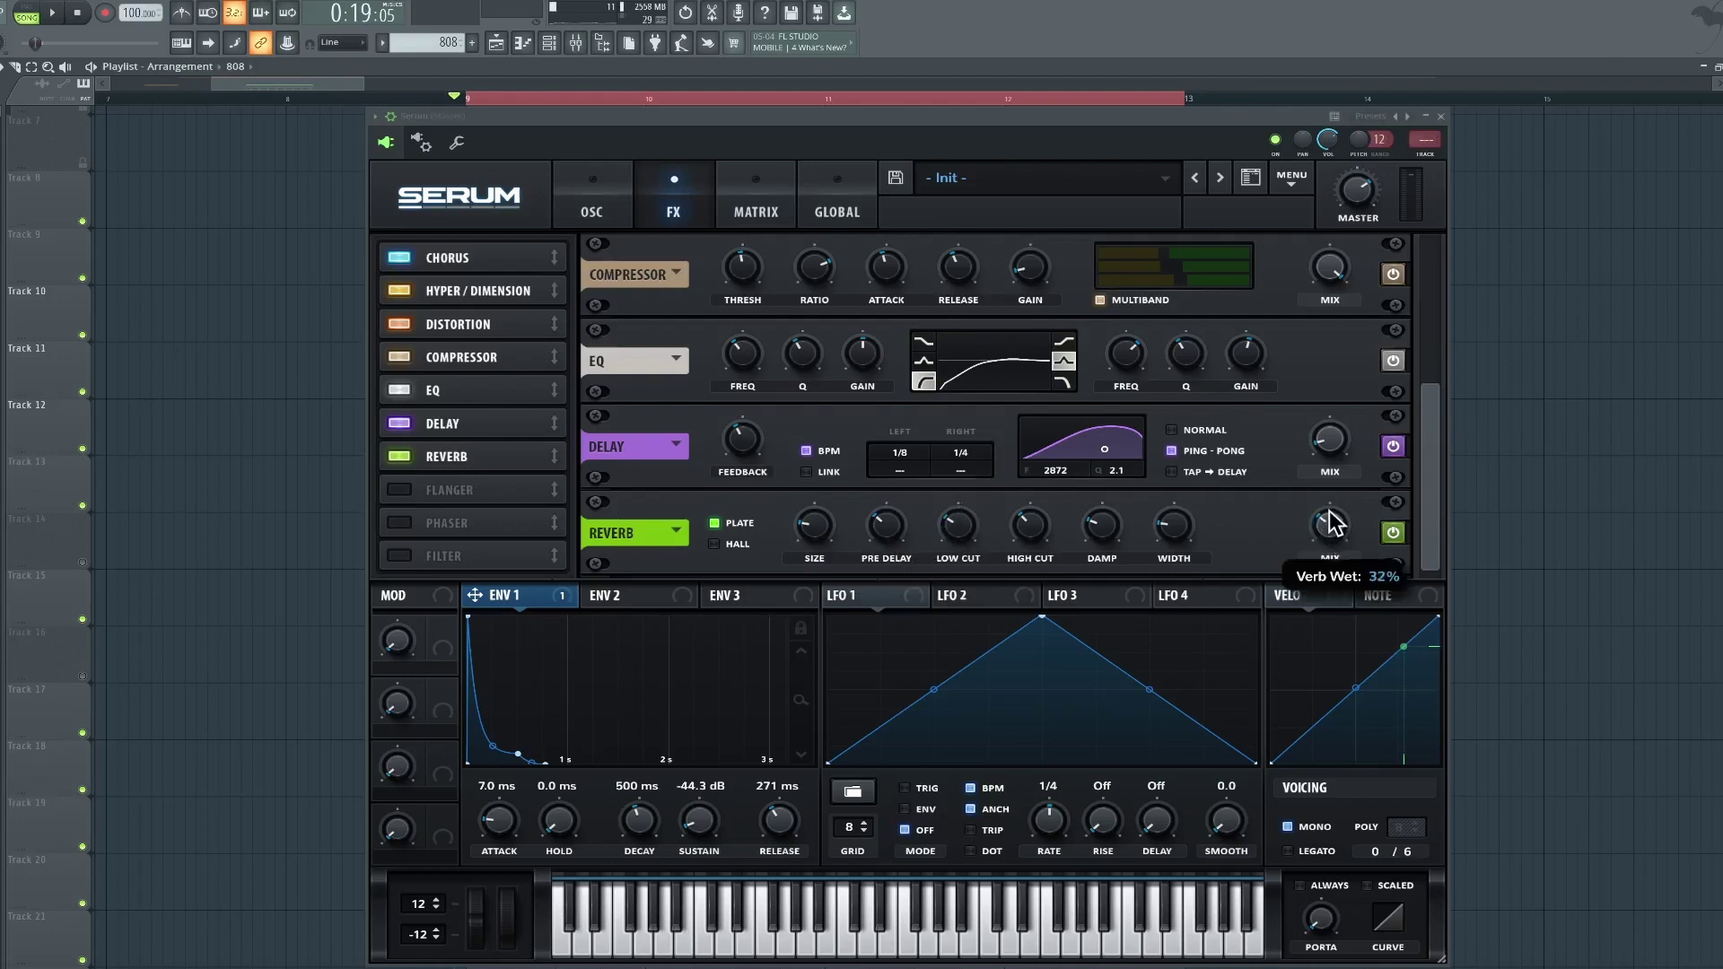
left_click_drag(473, 595, 1307, 538)
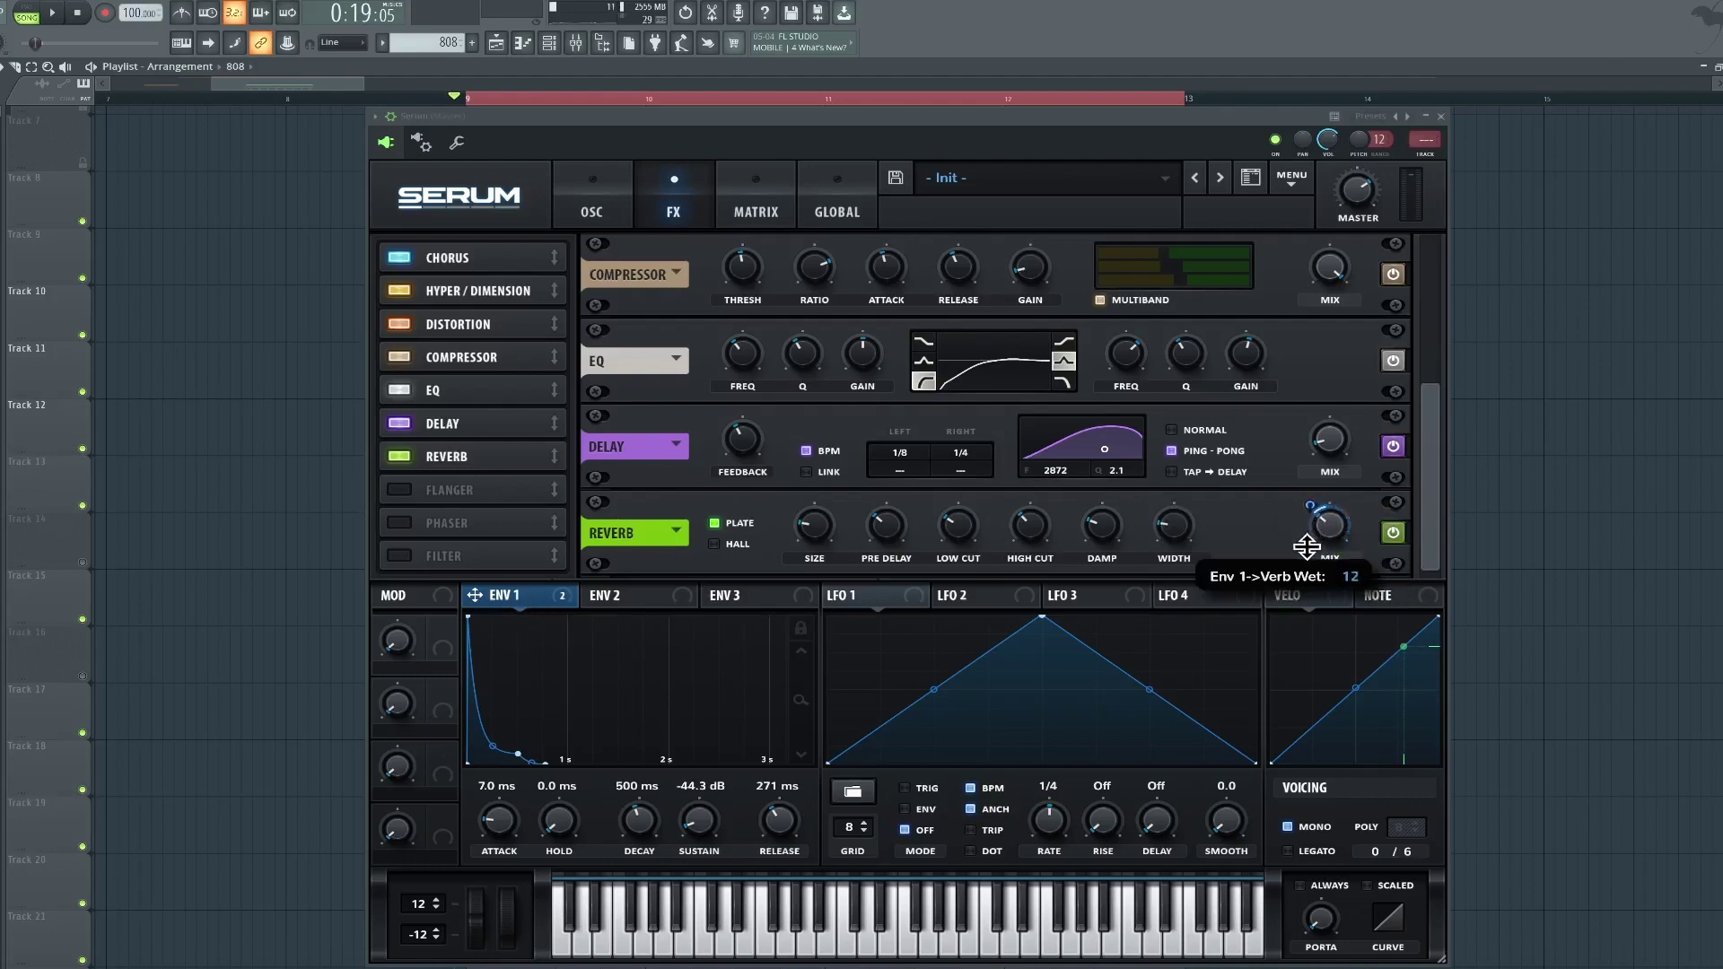
left_click_drag(1307, 547, 1313, 558)
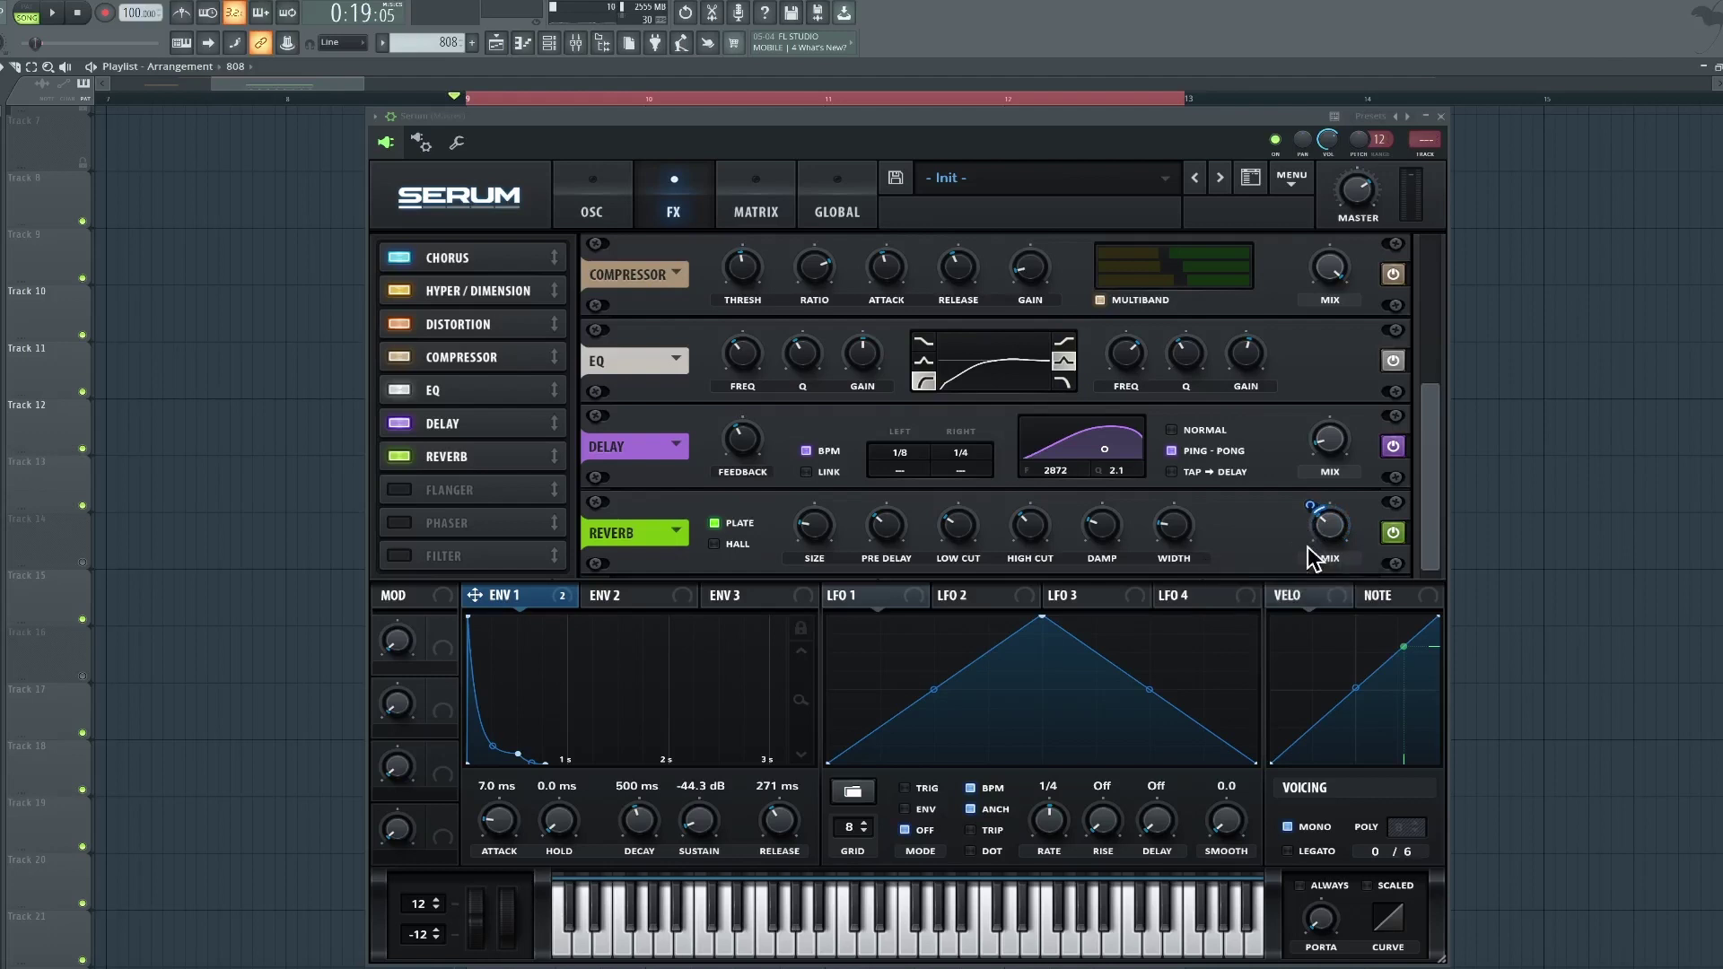
Enable the MG Low 6 Filter after the Reverb with cutoff 10074 Hz and drive 12
left_click(417, 557)
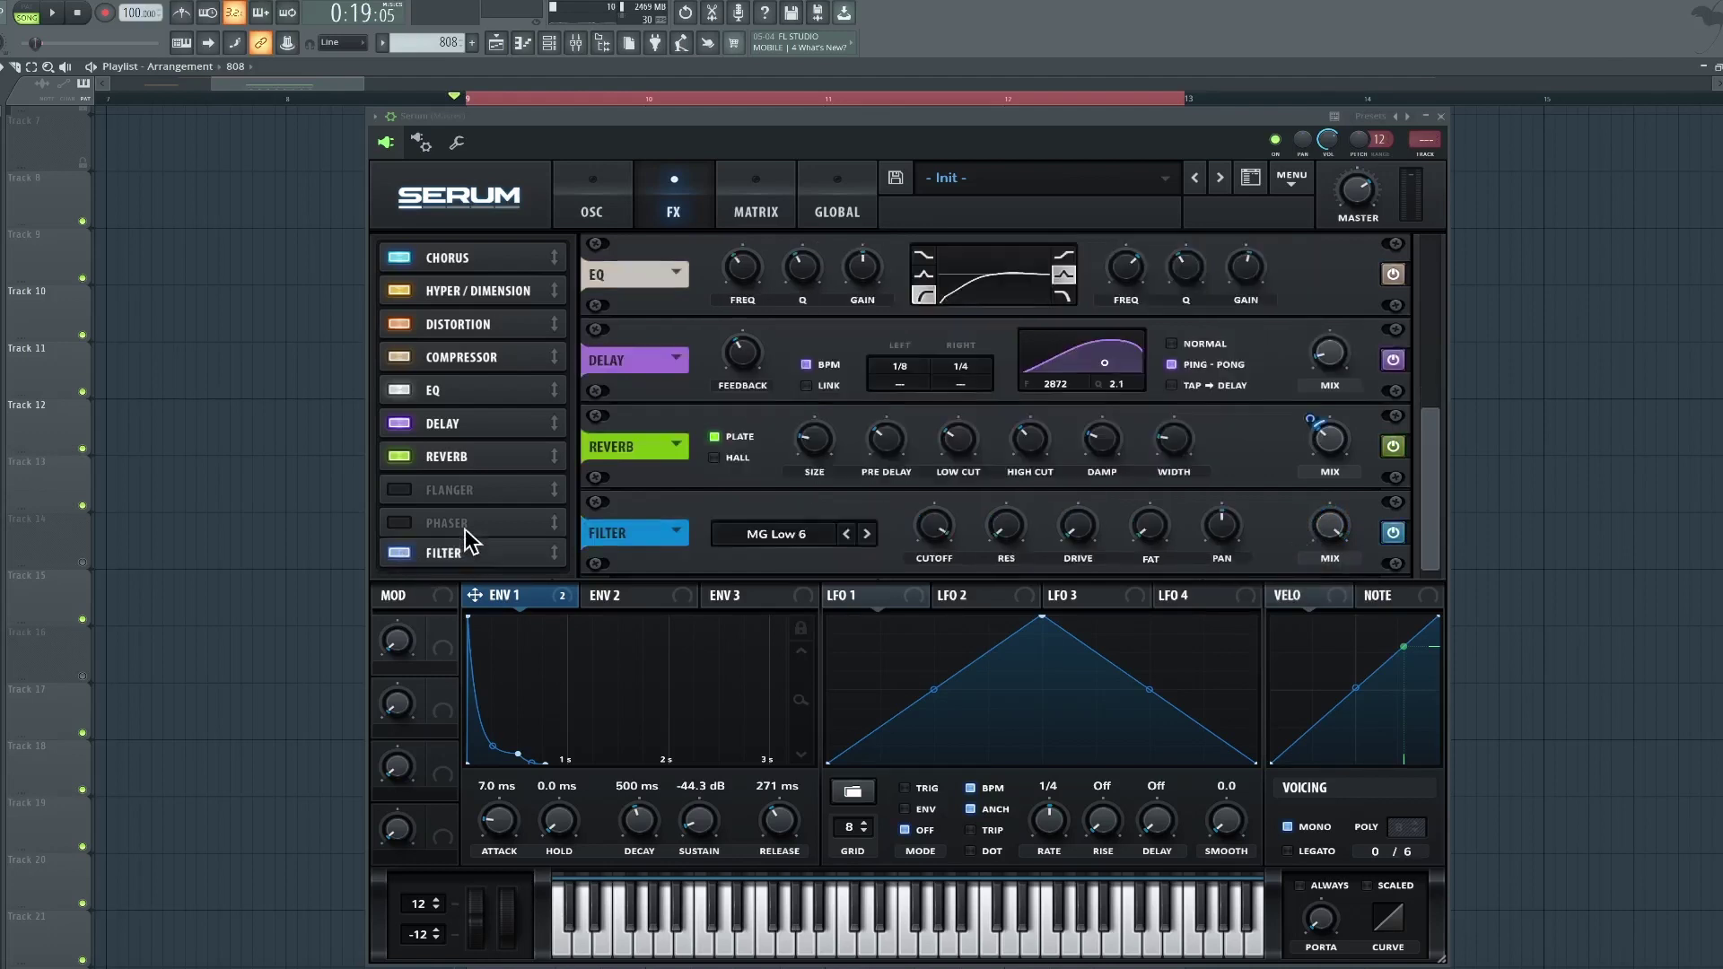
double_click(940, 528)
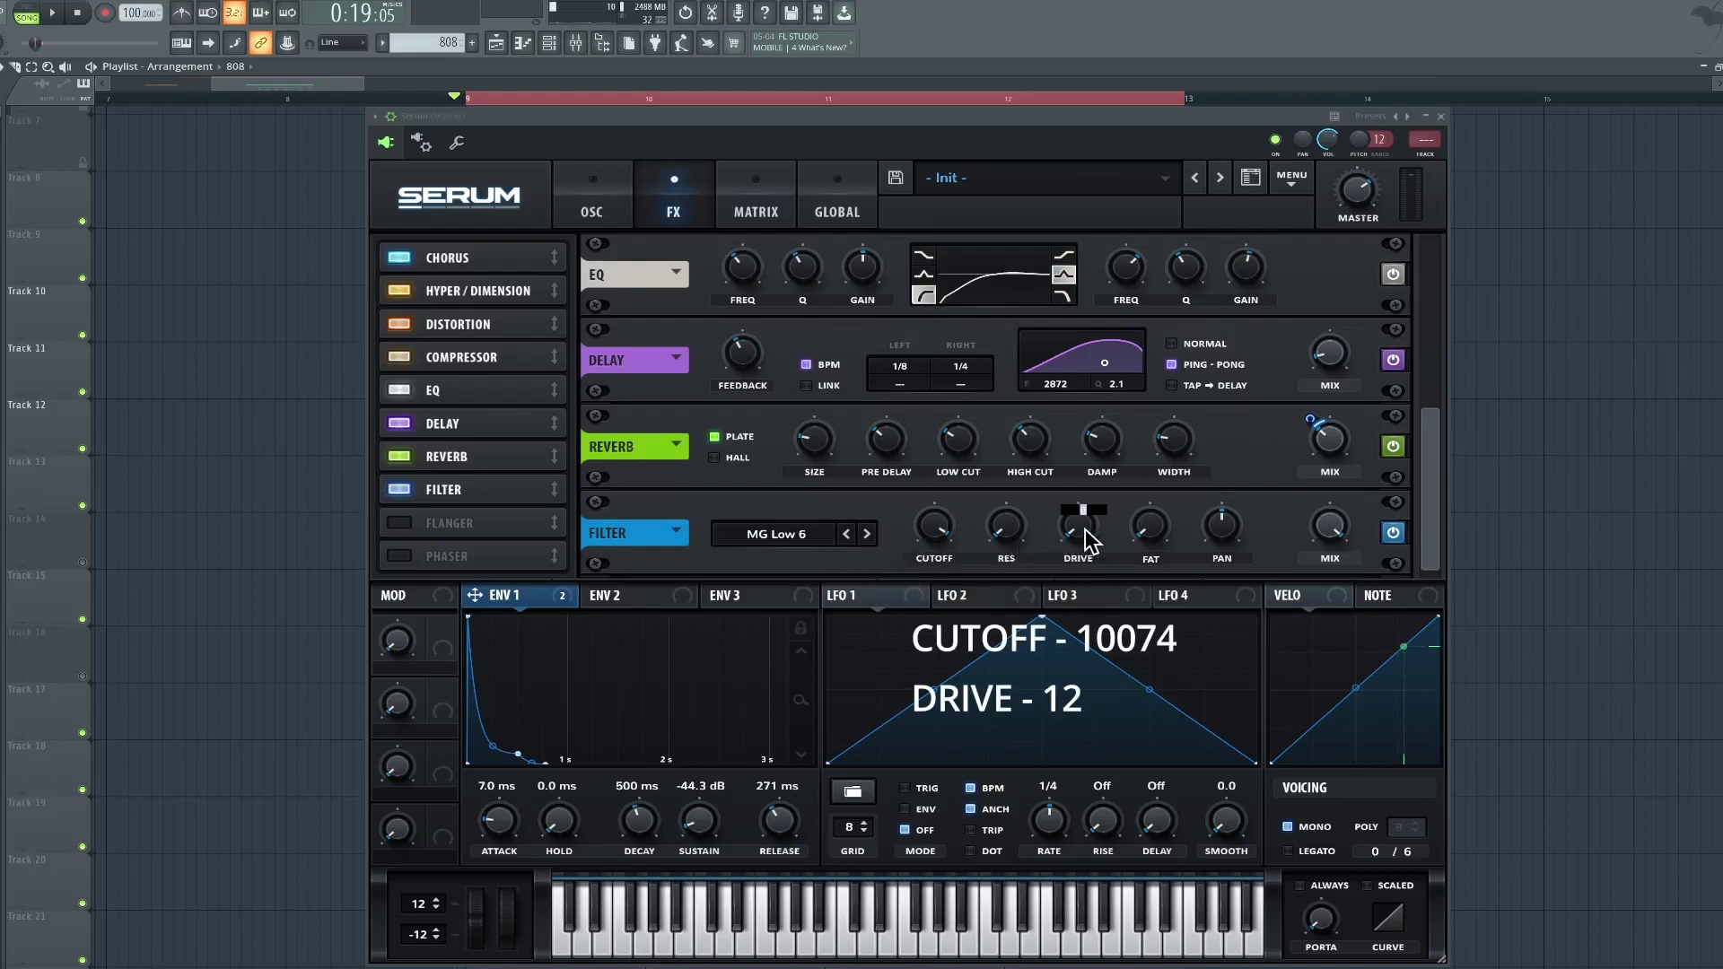
key("Return")
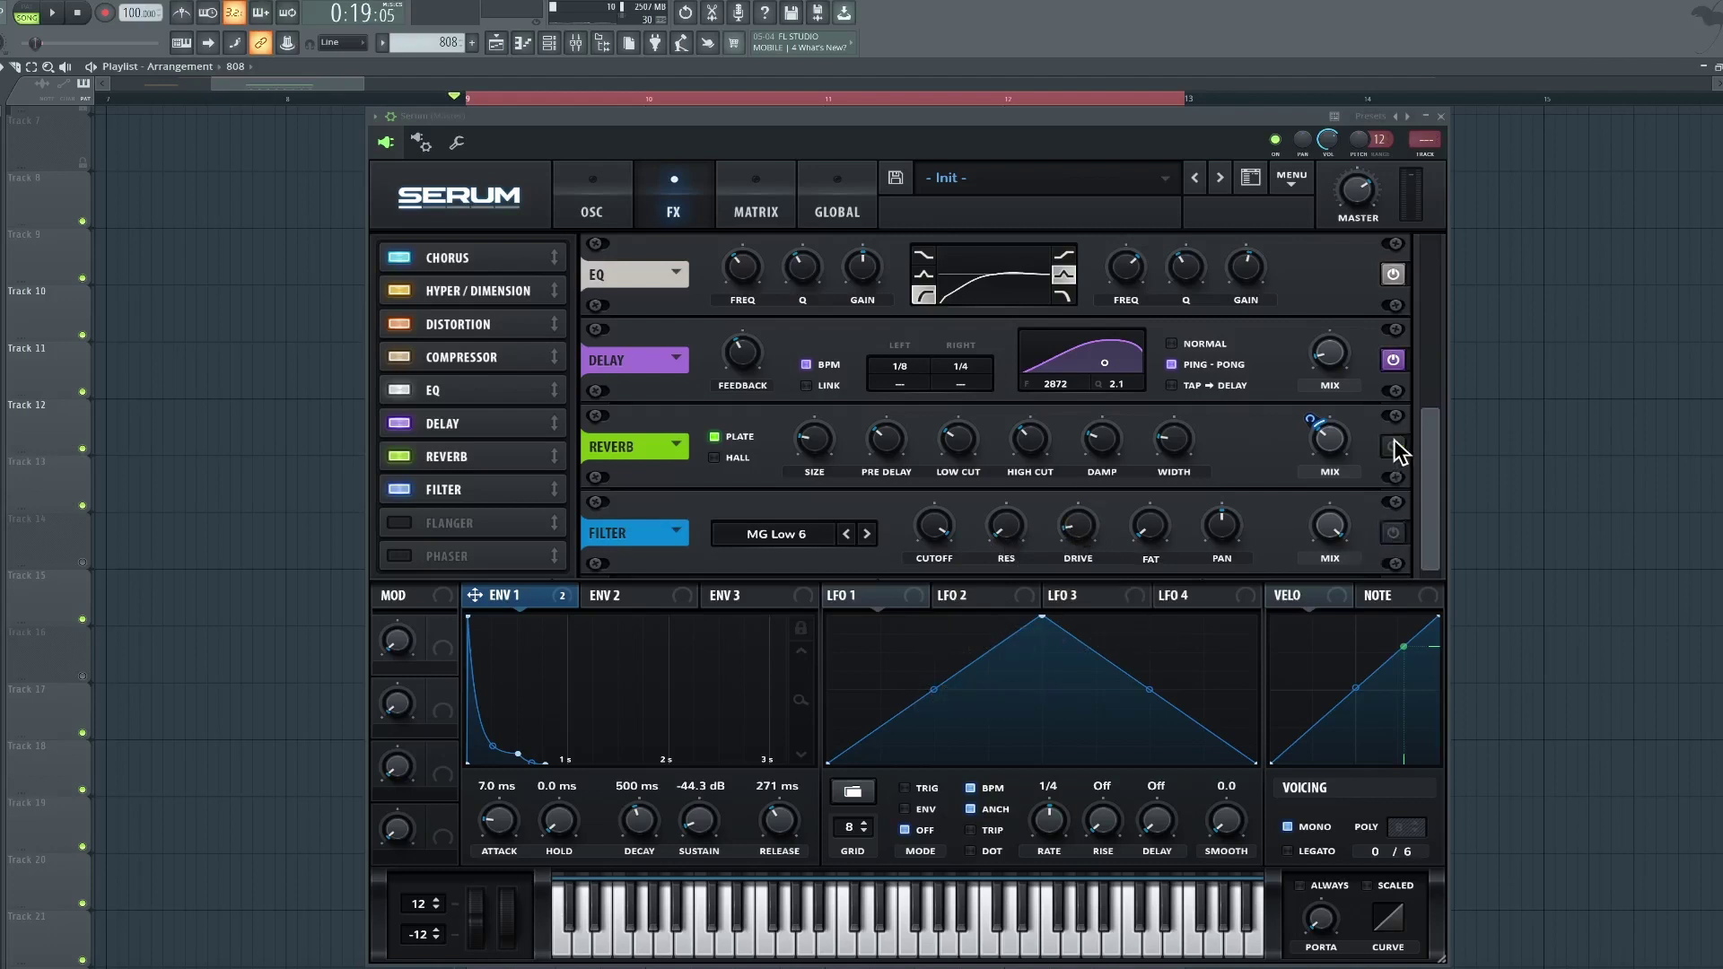
Compare playback with the EQ, Delay, Reverb and Filter bypassed and re-enabled
key("space")
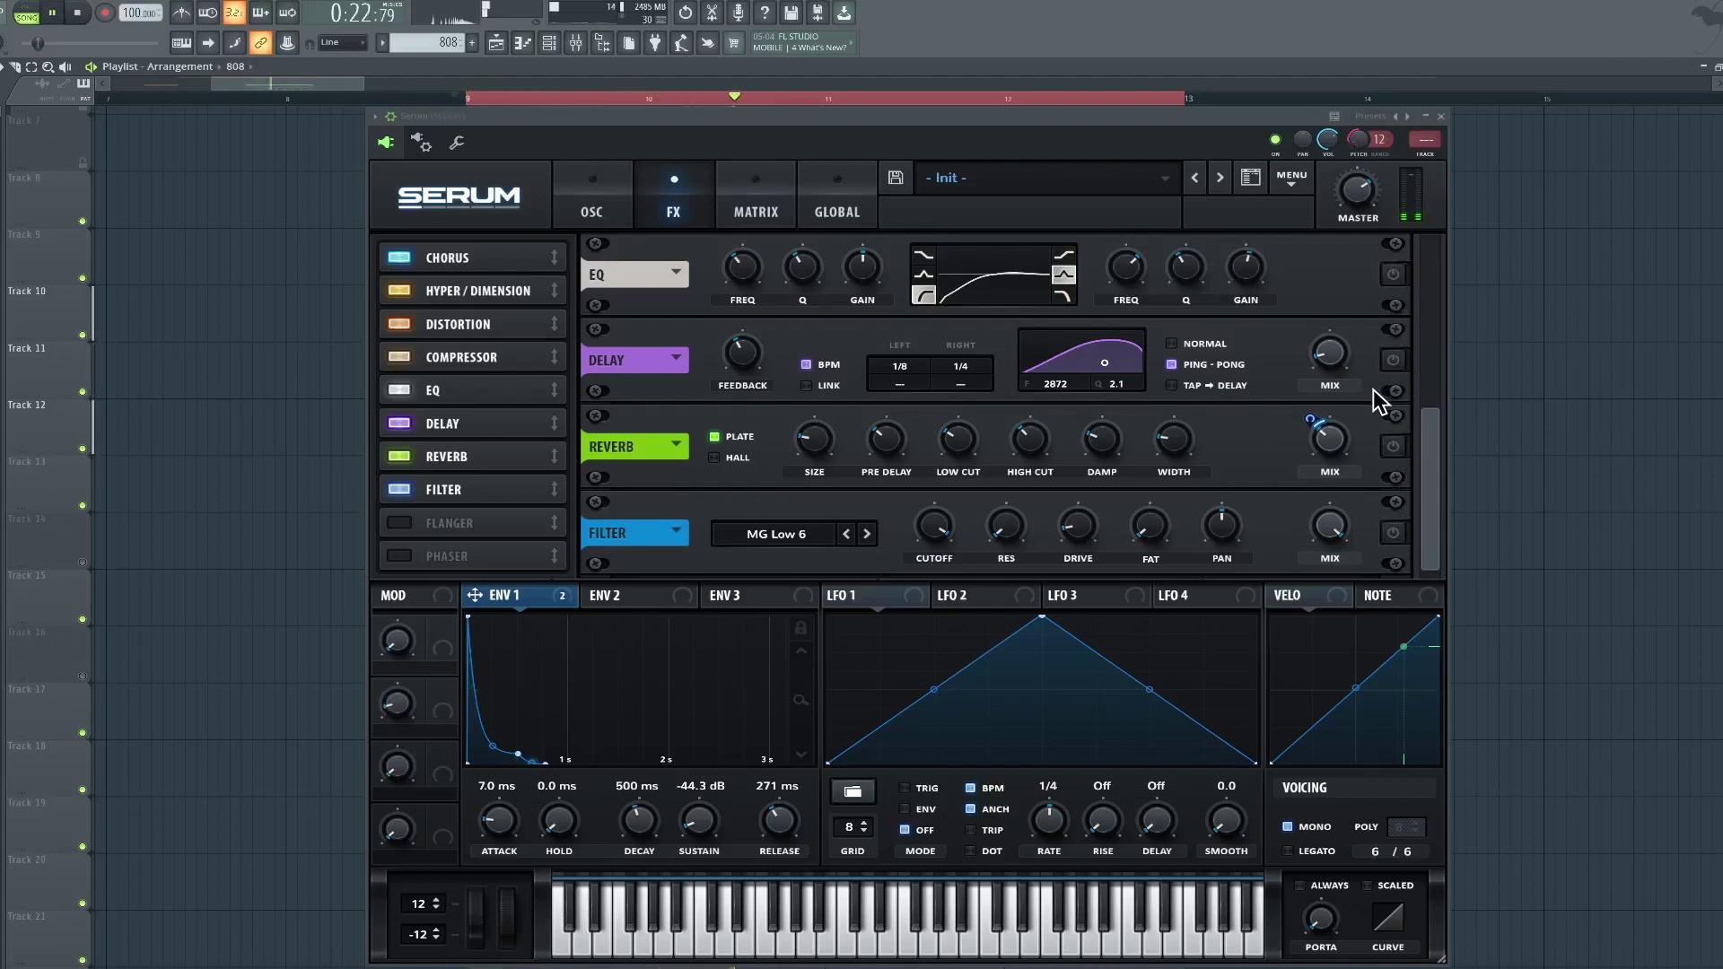
key("space")
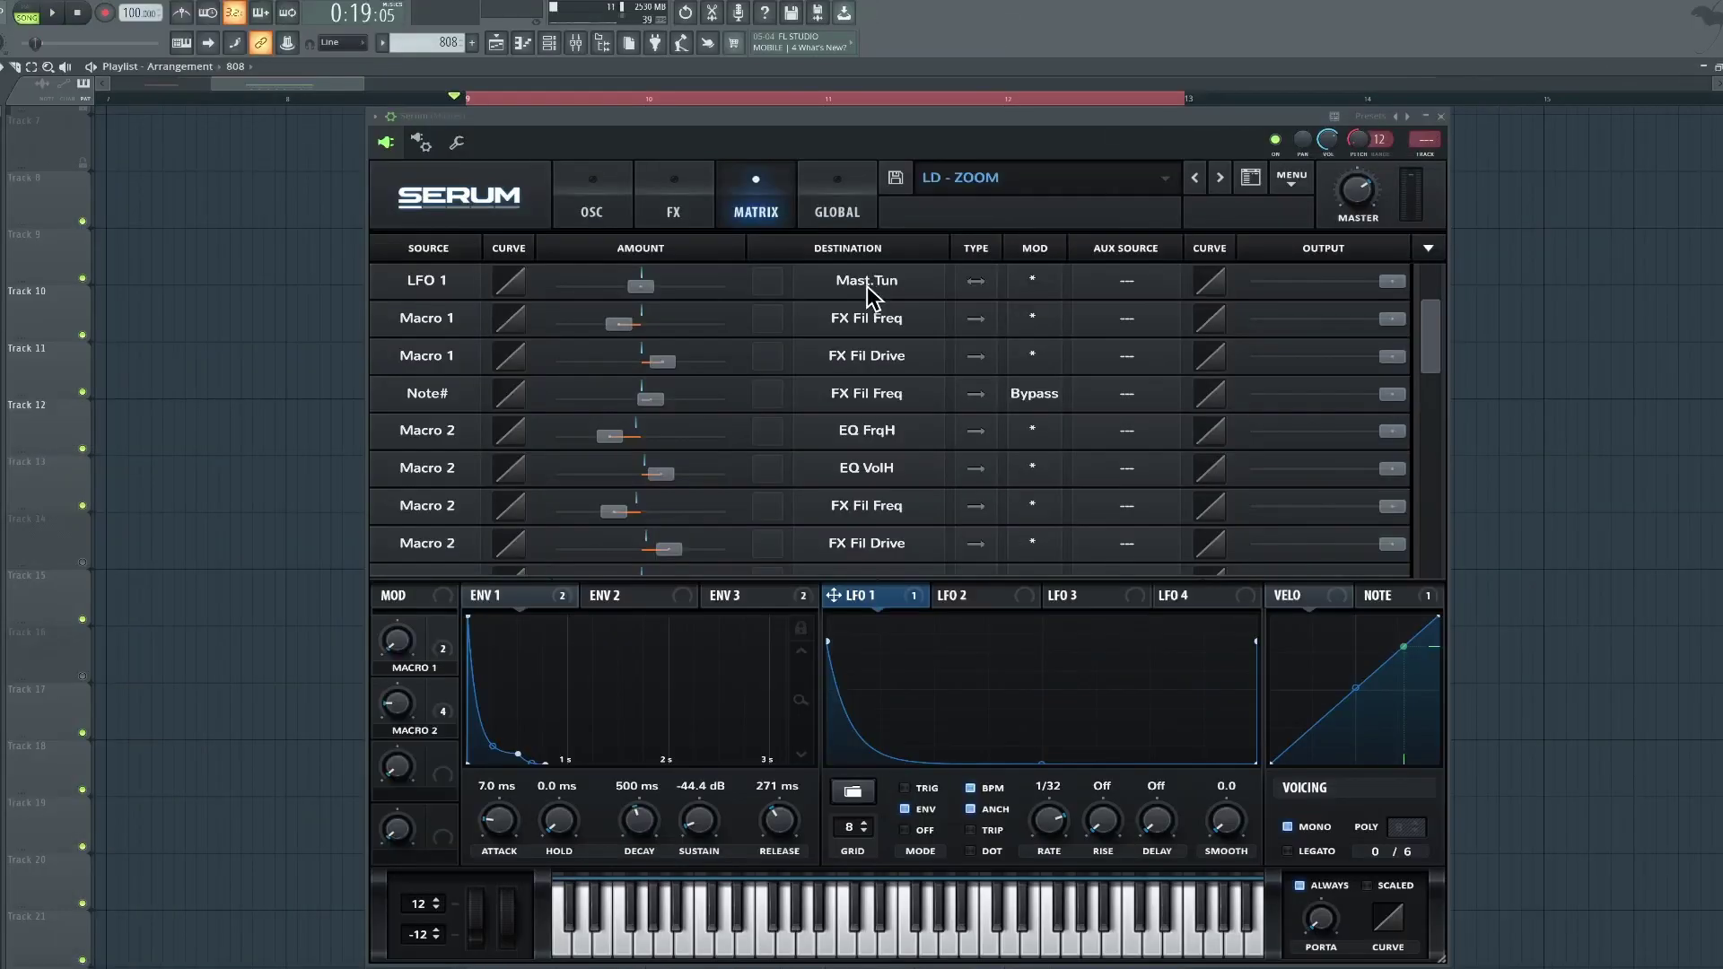
Play the LD - ZOOM preset and inspect the global Mast.Tun destination of LFO 1 in the modulation matrix
key("space")
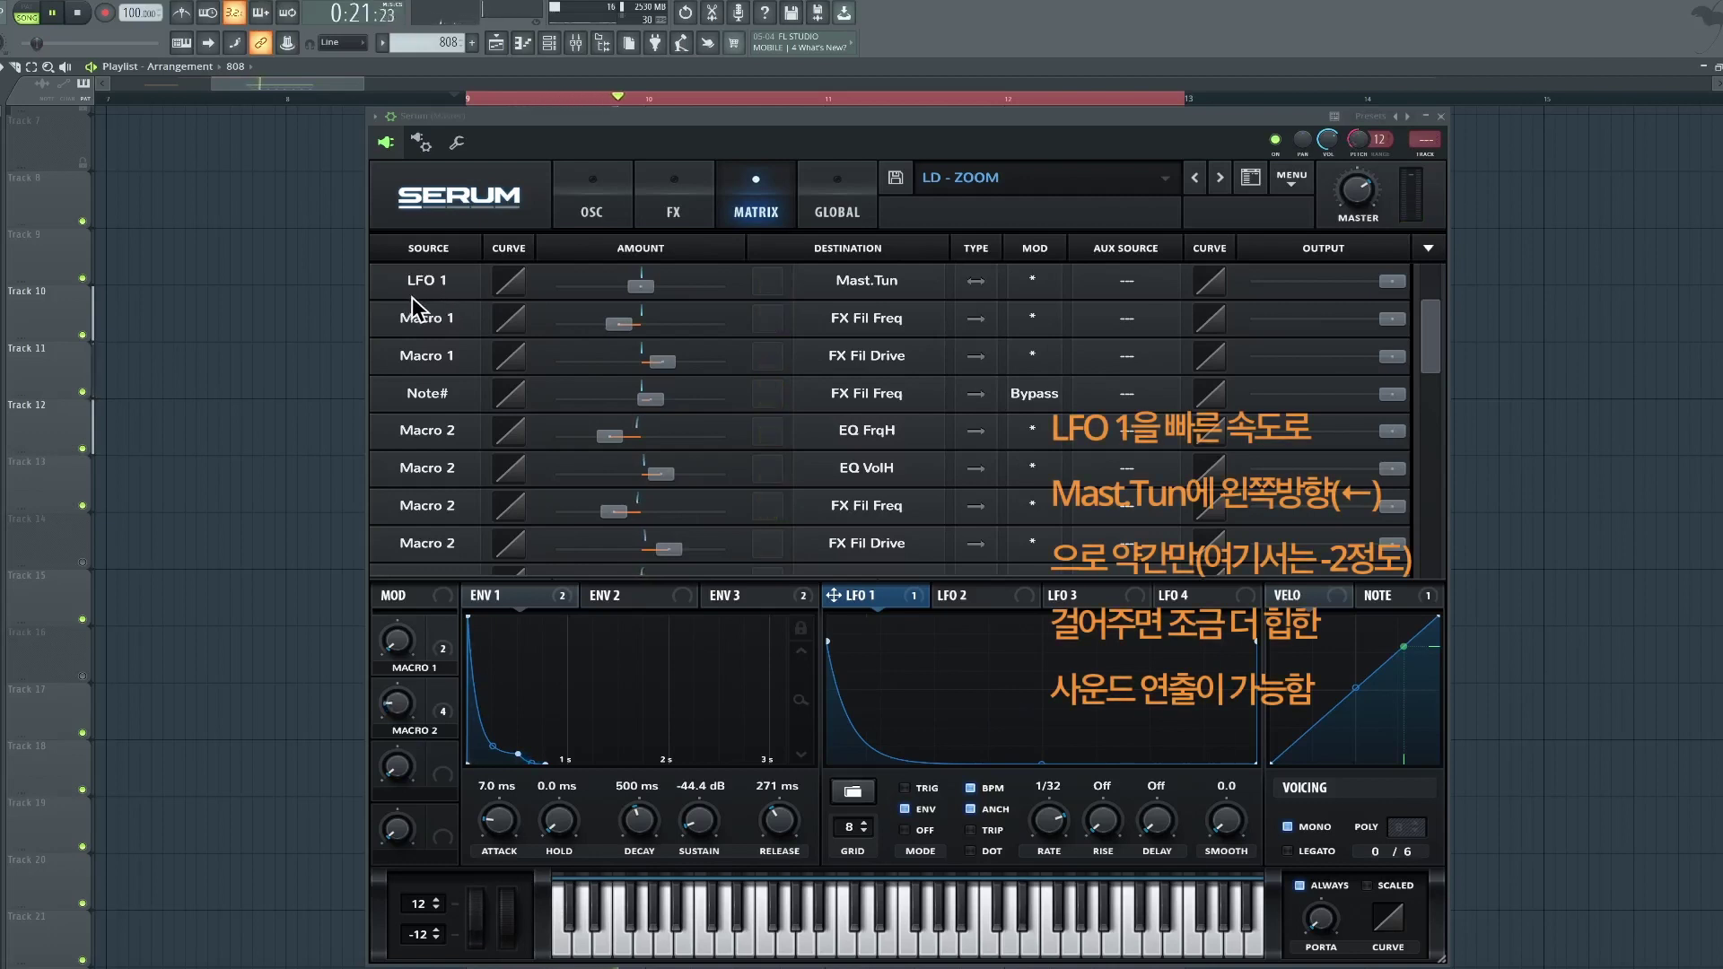
left_click(872, 281)
mouse_move(934, 390)
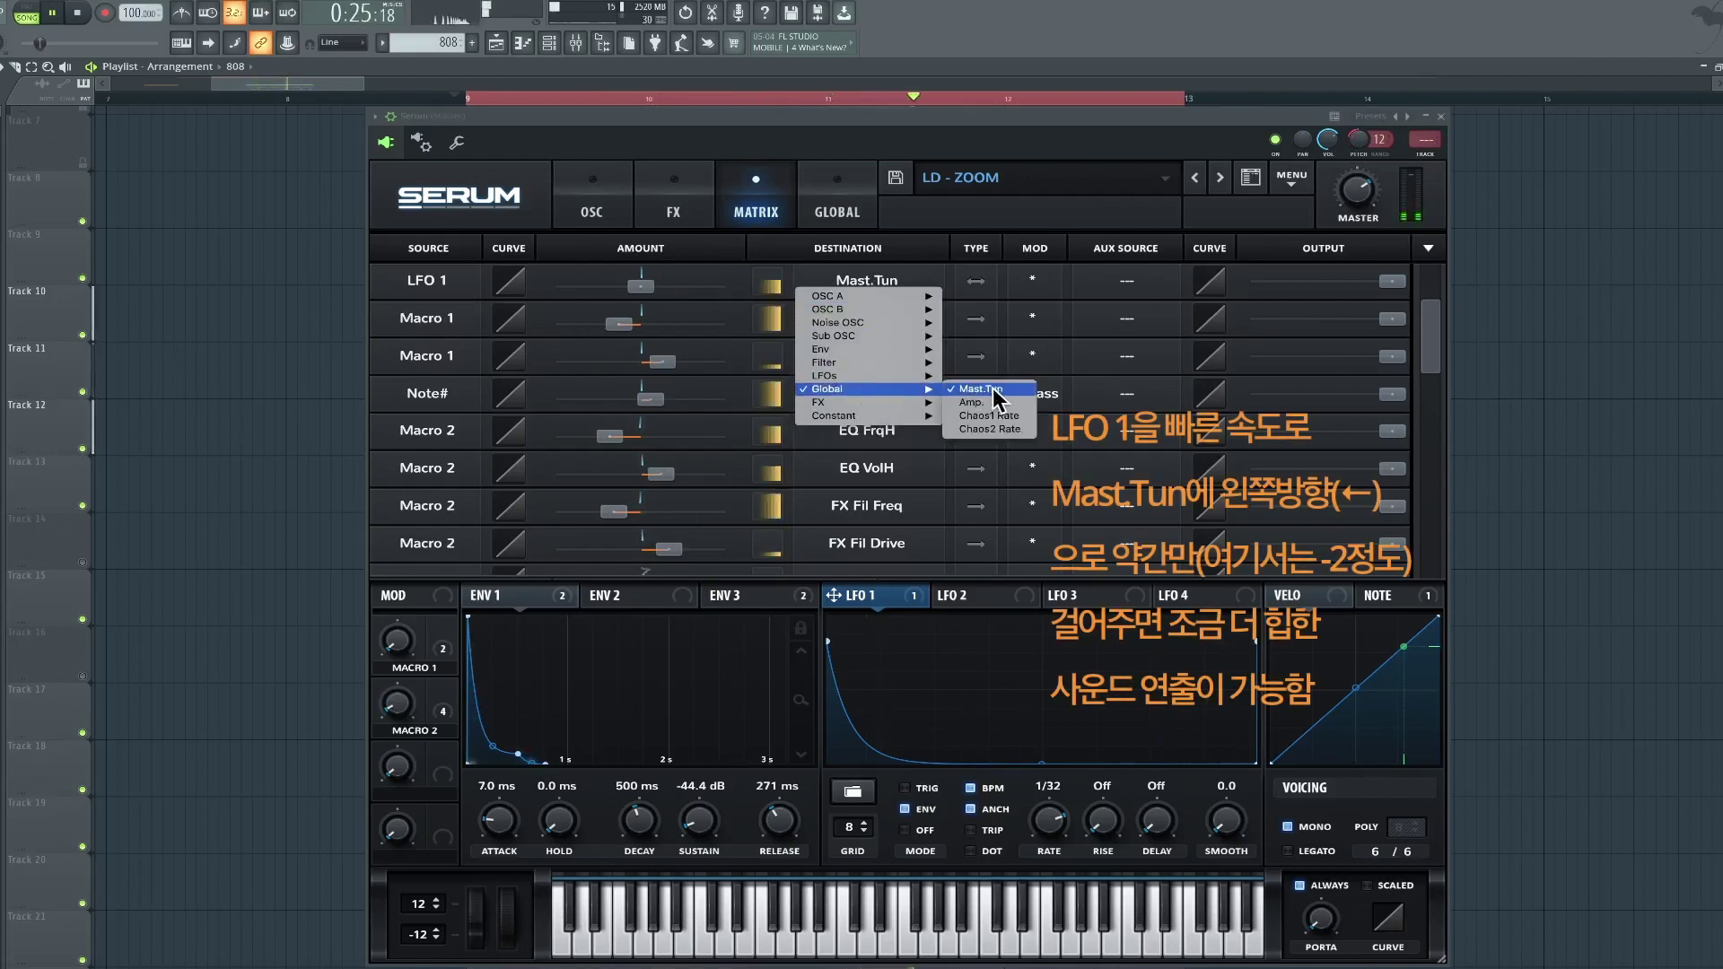